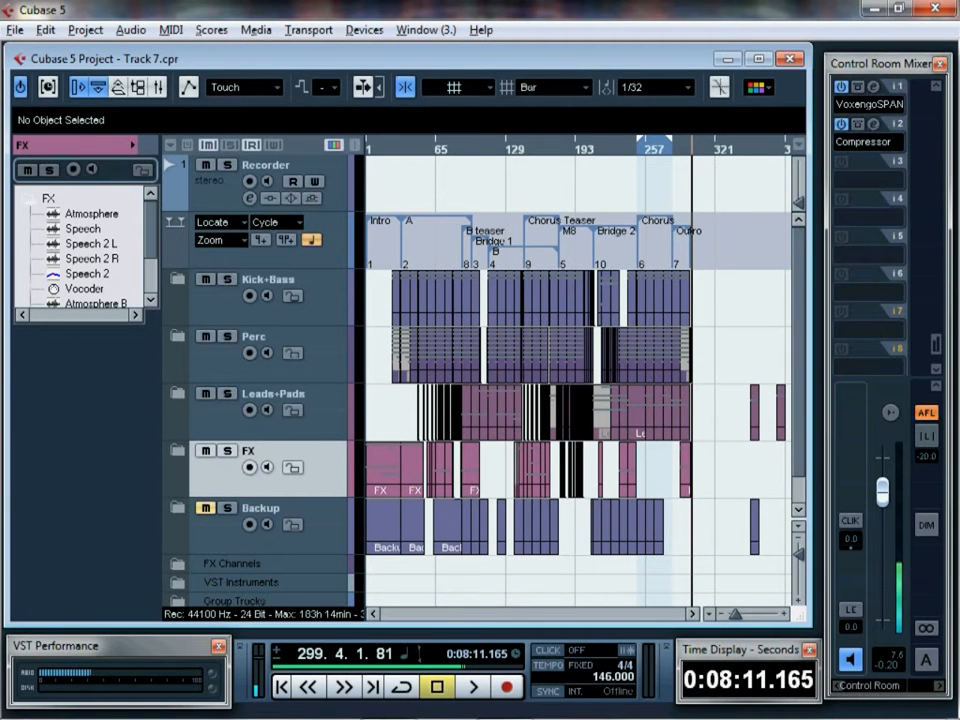
# - Clear the clip indicators on the input channels and Stereo Out in the mixer
pyautogui.press('F3')
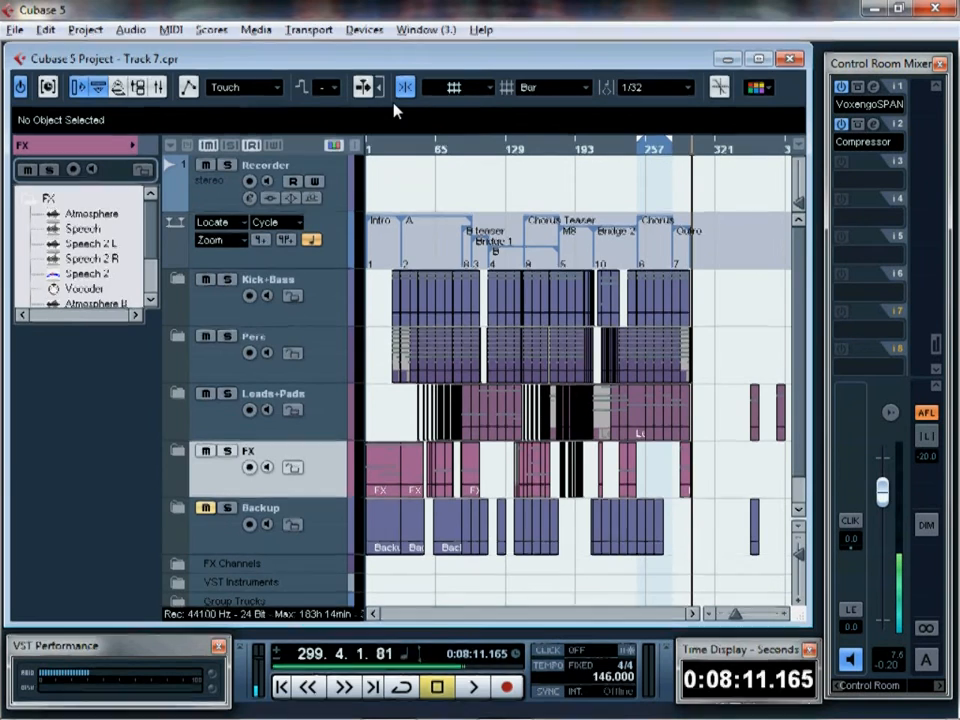
pyautogui.press('F3')
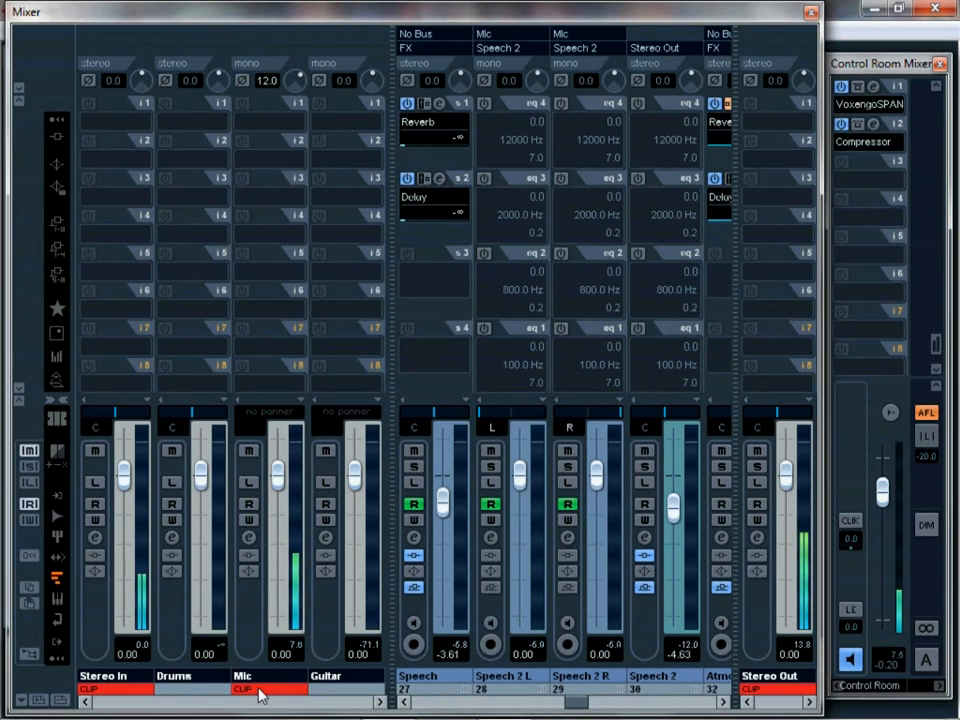
pyautogui.click(104, 662)
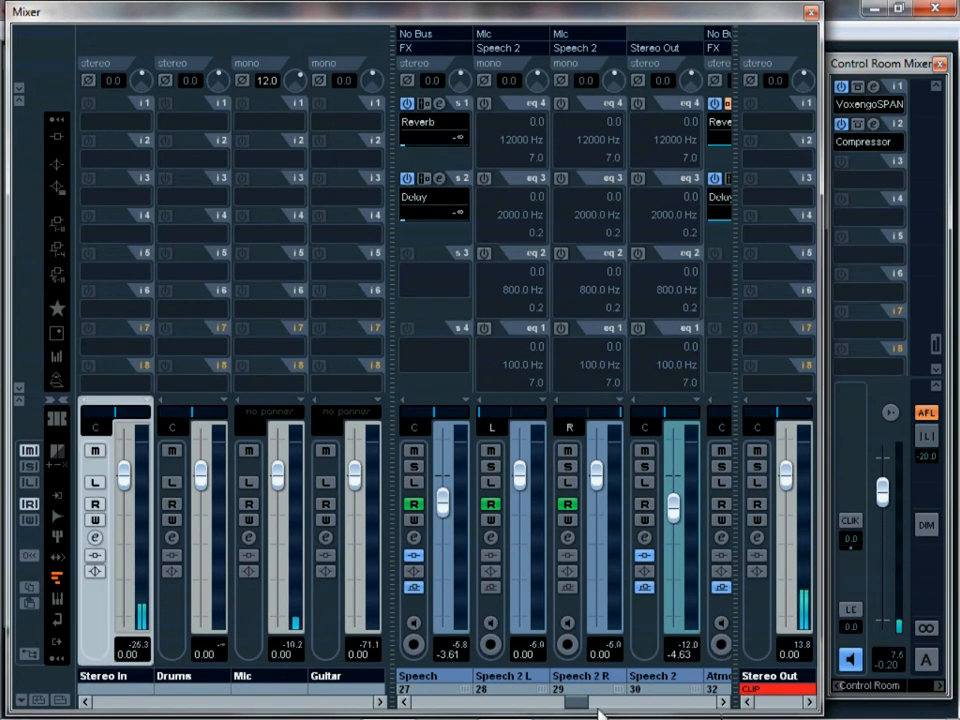
pyautogui.click(748, 691)
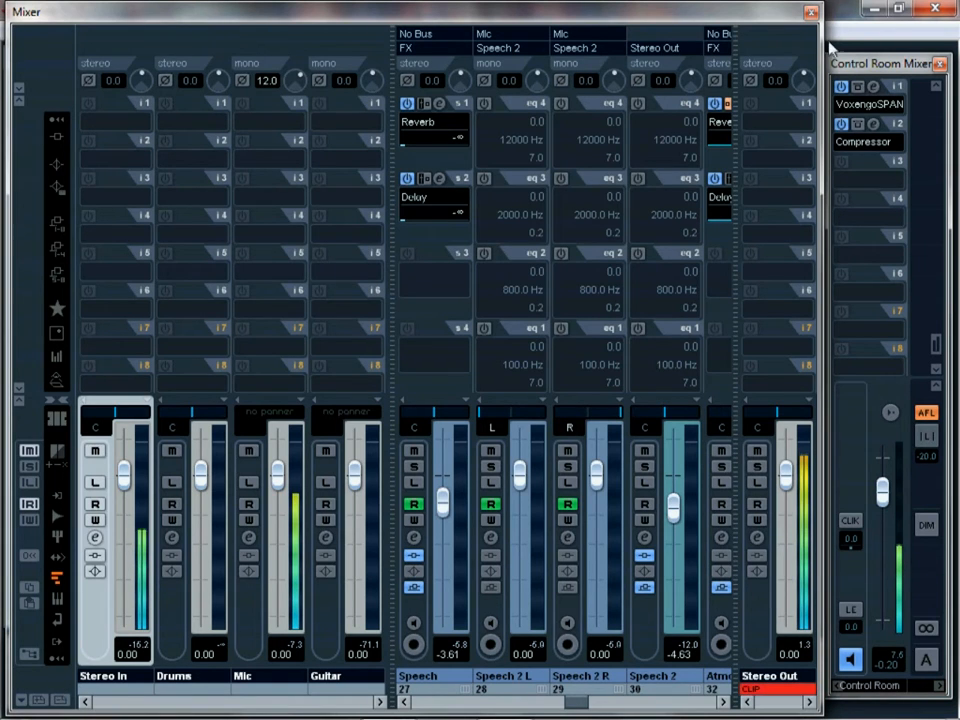
pyautogui.click(810, 14)
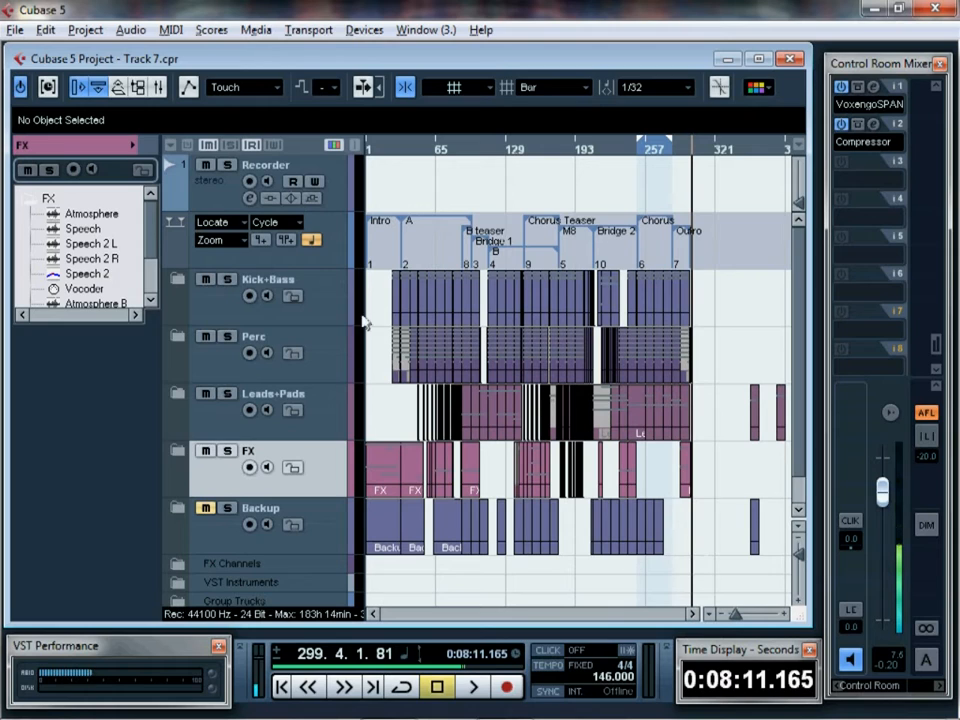
# - Reduce the height of the Recorder track and expand the Kick+Bass folder track
pyautogui.click(318, 300)
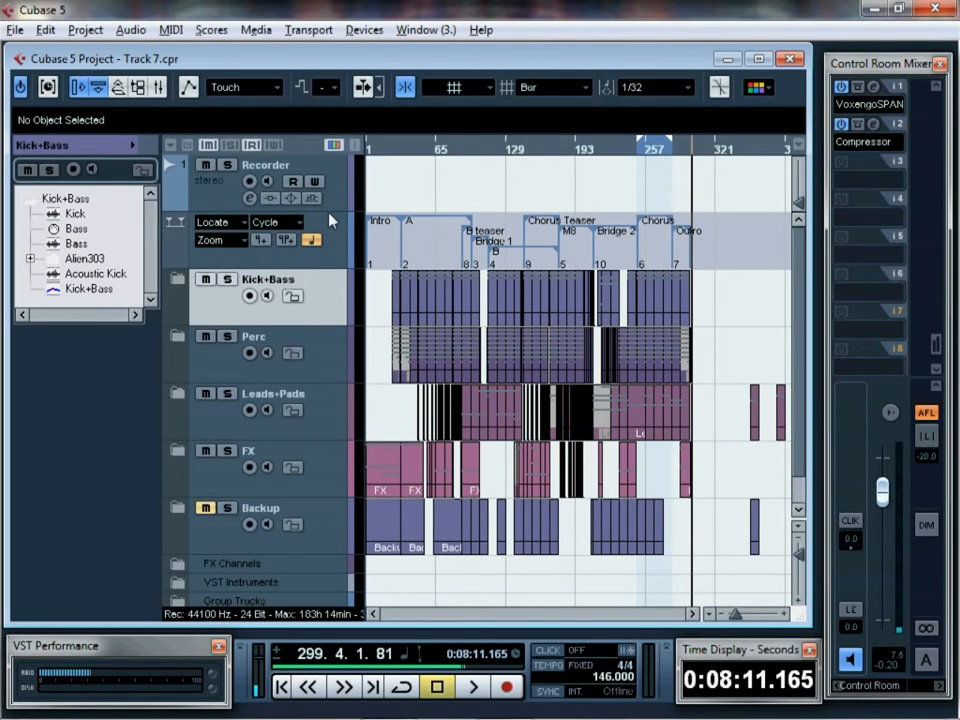
pyautogui.moveTo(331, 211); pyautogui.dragTo(328, 176)
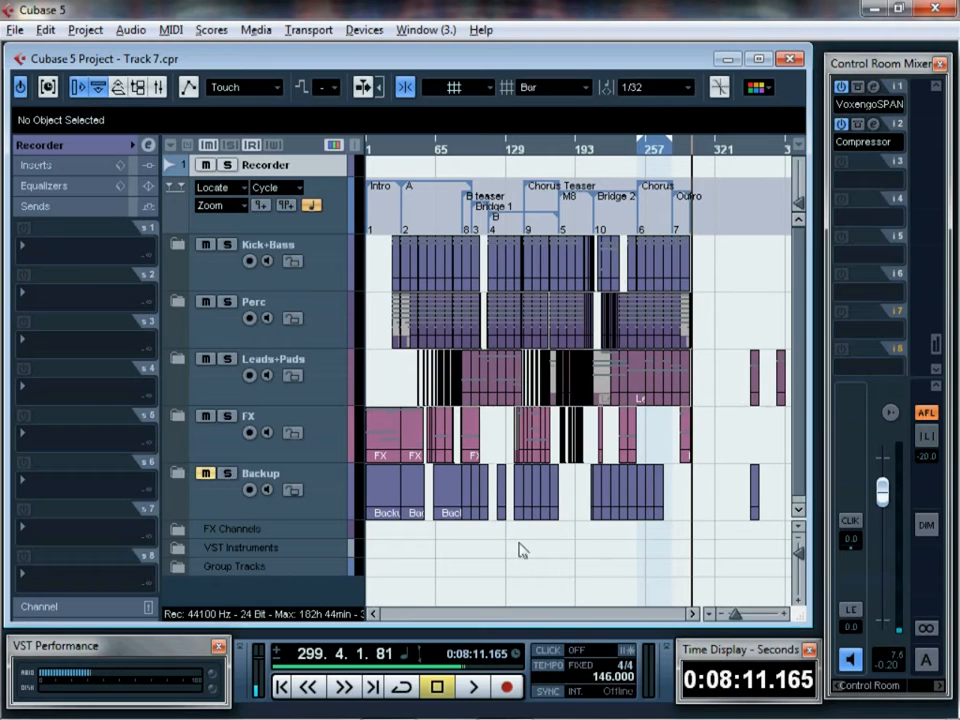
pyautogui.click(321, 270)
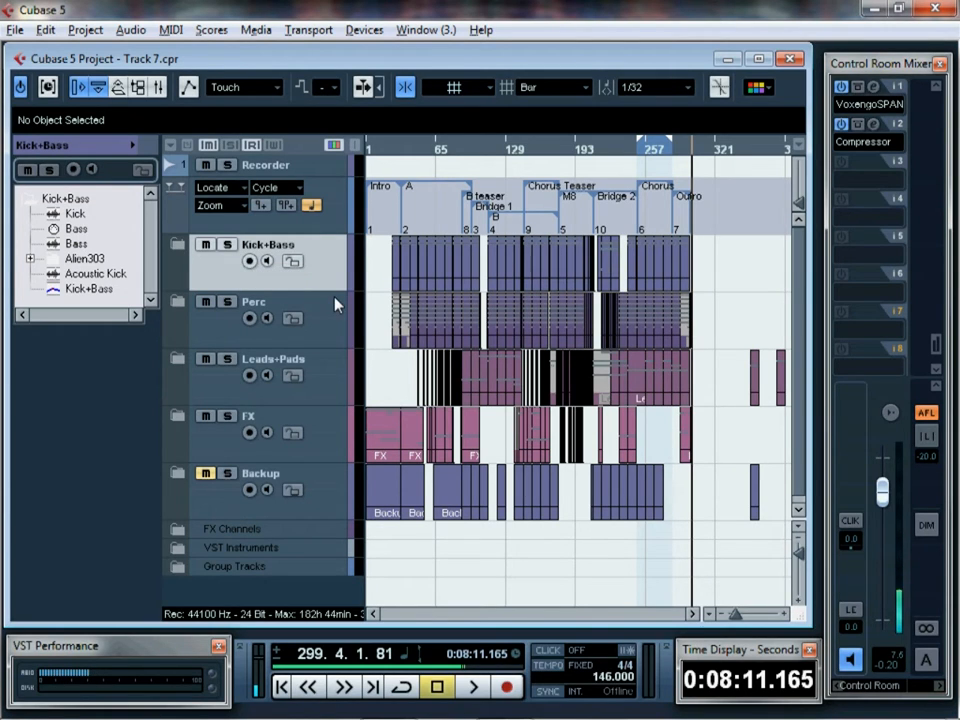
pyautogui.click(180, 246)
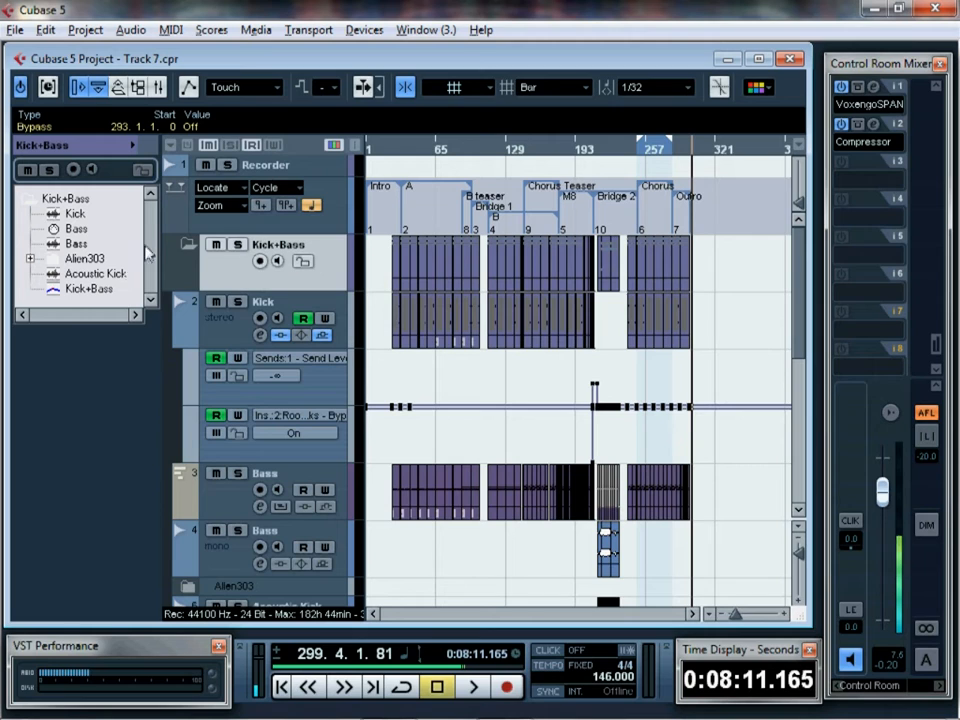
# - Examine the Kick and MIDI Bass tracks and the other tracks inside the Kick+Bass folder
pyautogui.click(338, 307)
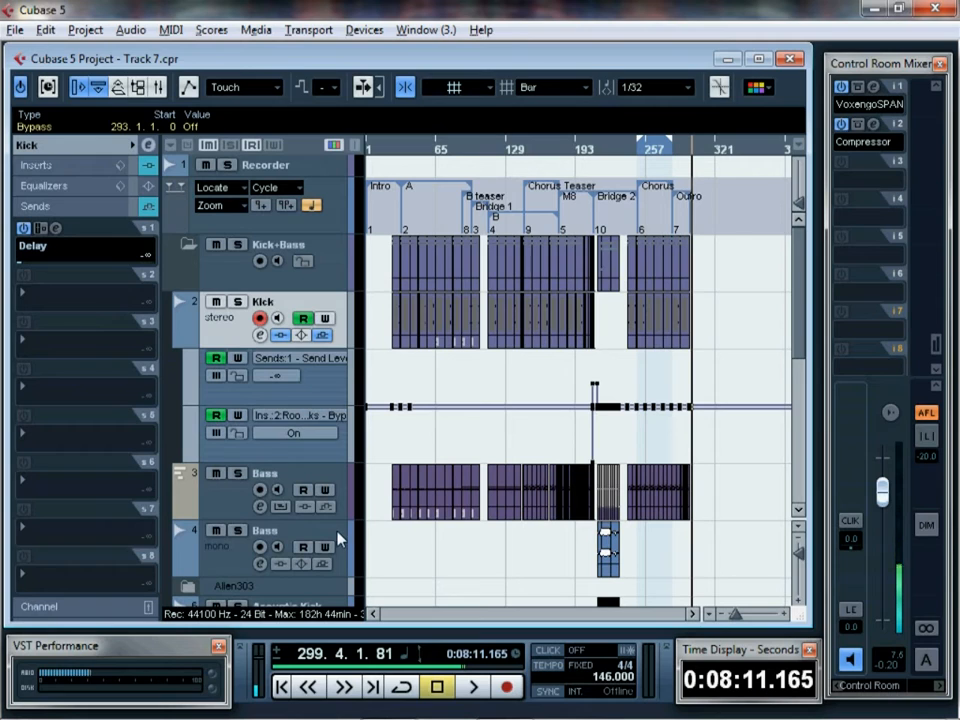
pyautogui.click(378, 372)
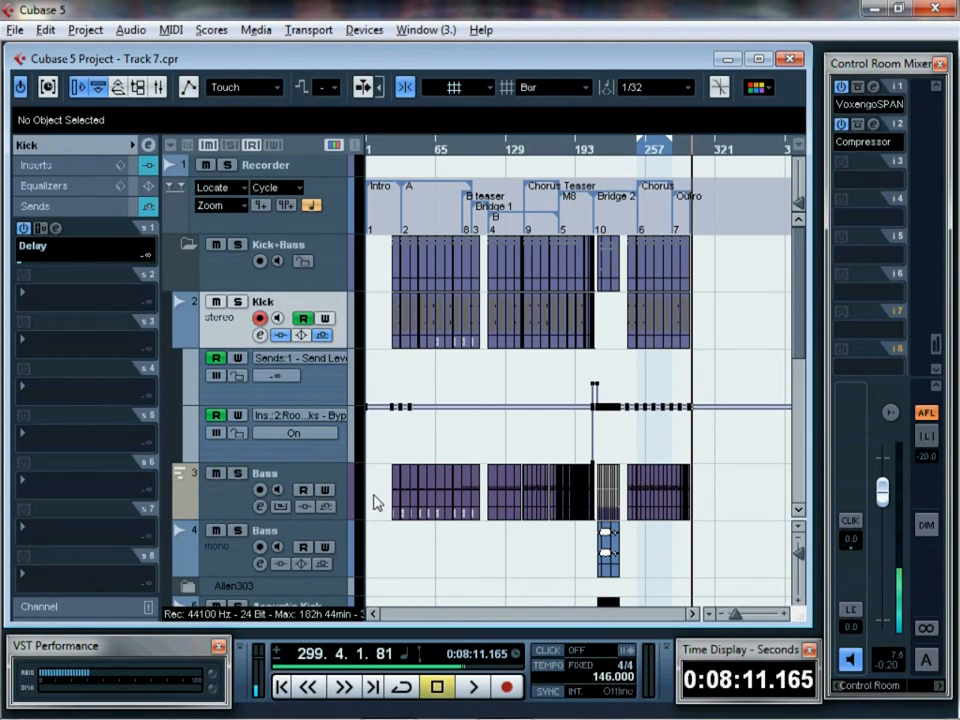
pyautogui.scroll(-3, 376, 500)
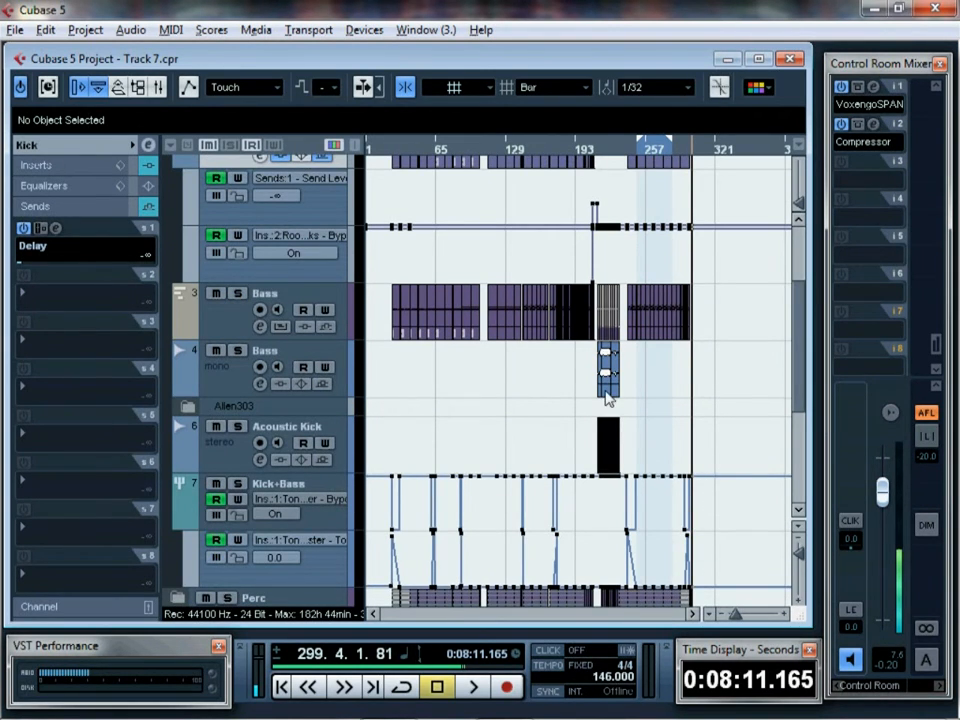
pyautogui.click(349, 300)
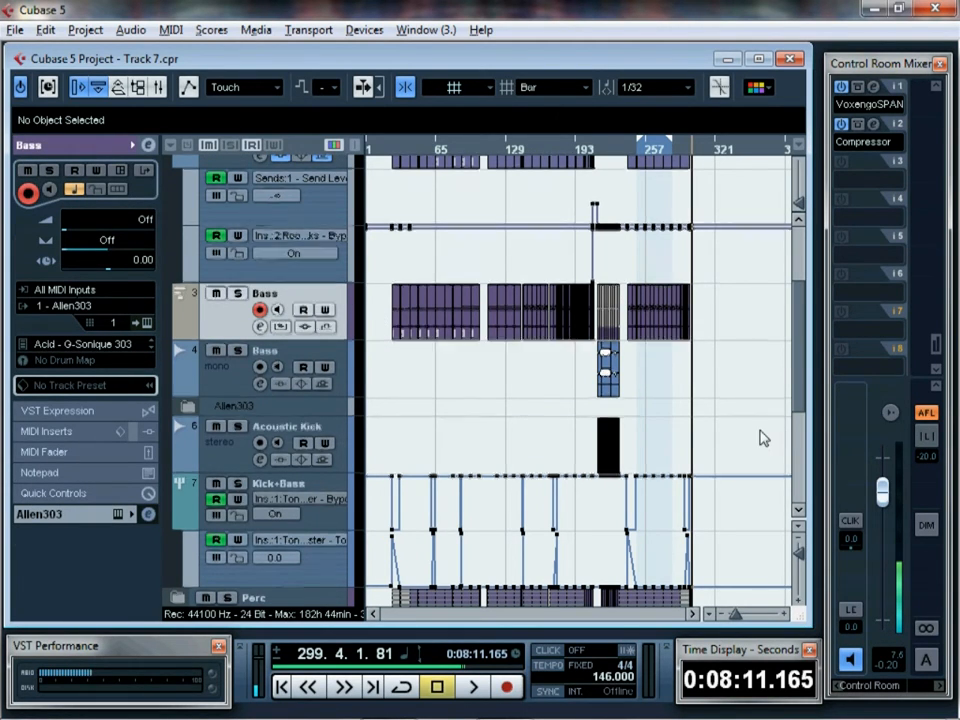
pyautogui.scroll(-5, 762, 437)
pyautogui.scroll(5, 758, 443)
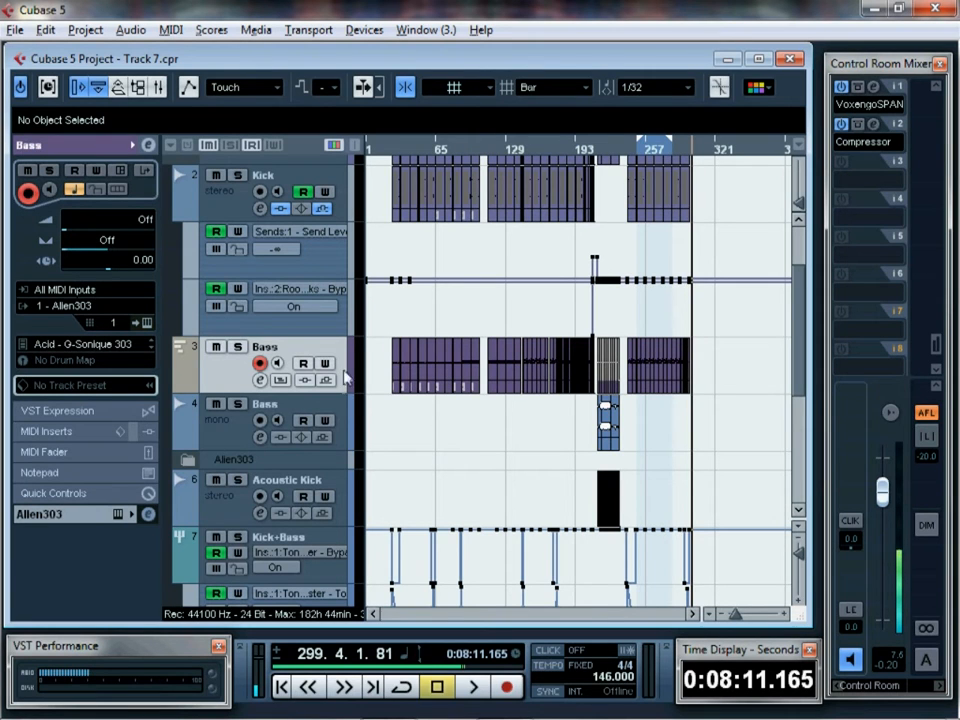
# - Move the playhead to bar 21 and enable monitoring on the Recorder track
pyautogui.click(387, 148)
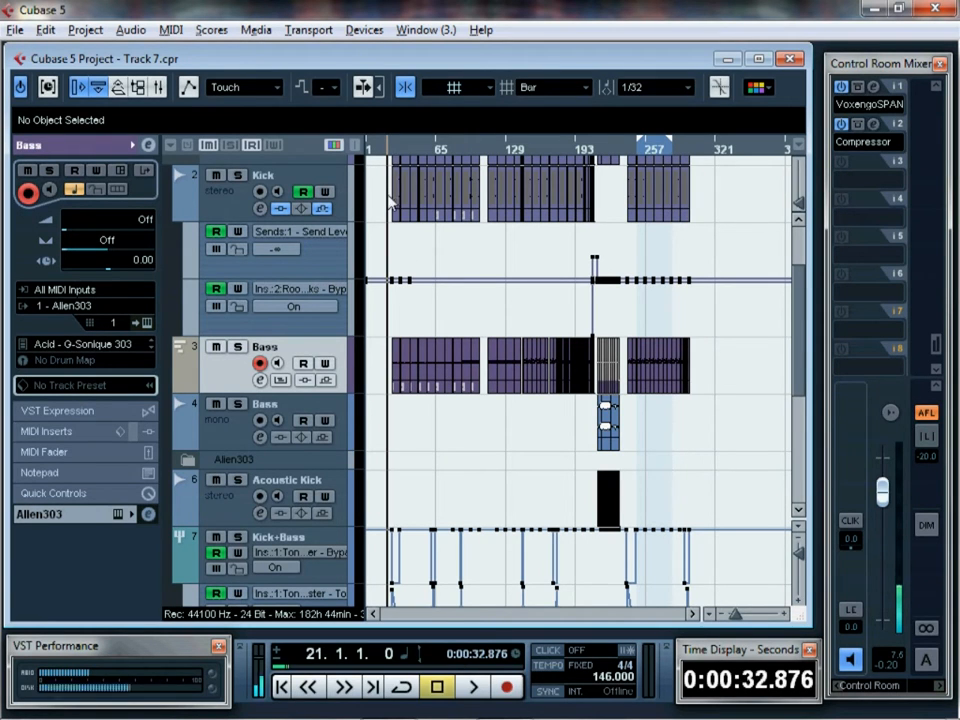
pyautogui.scroll(3, 720, 495)
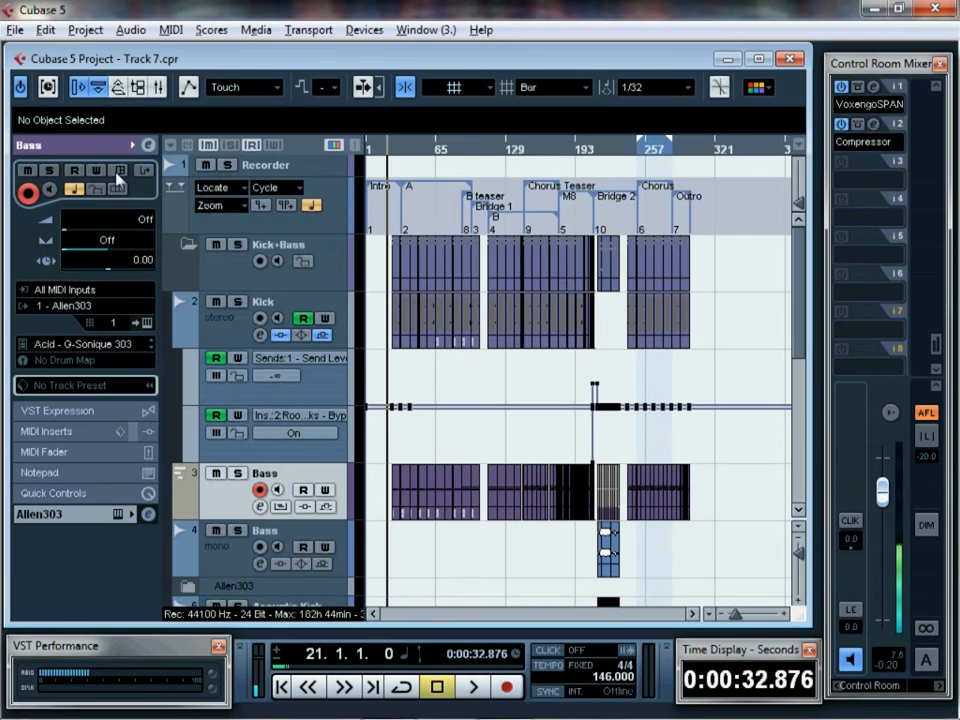
pyautogui.click(328, 175)
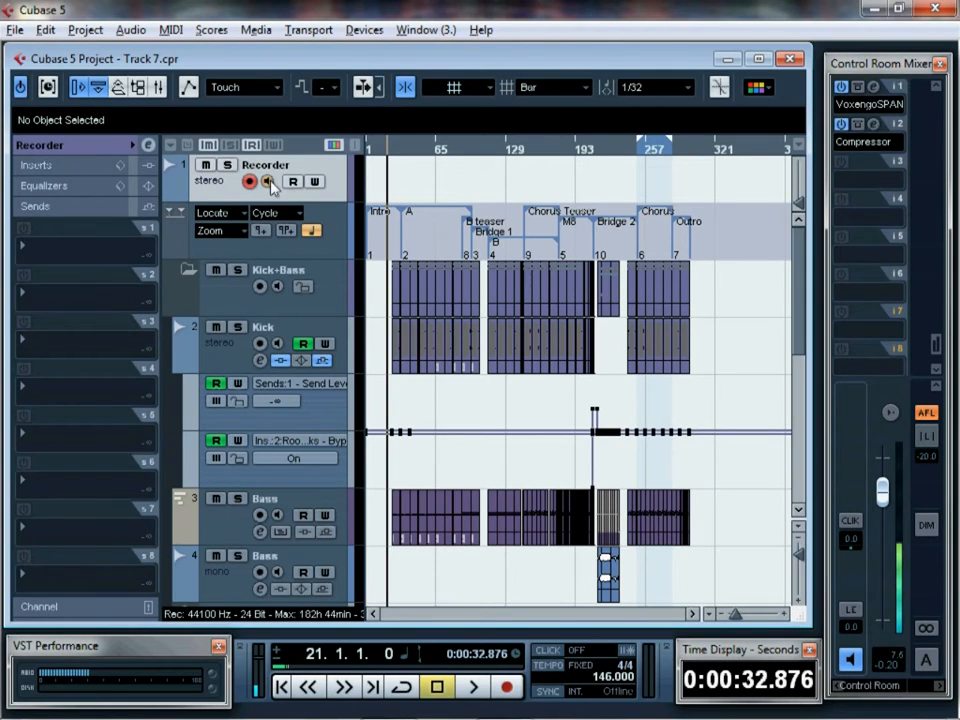
# - Solo both Bass tracks and audition them from bar 21
pyautogui.click(238, 556)
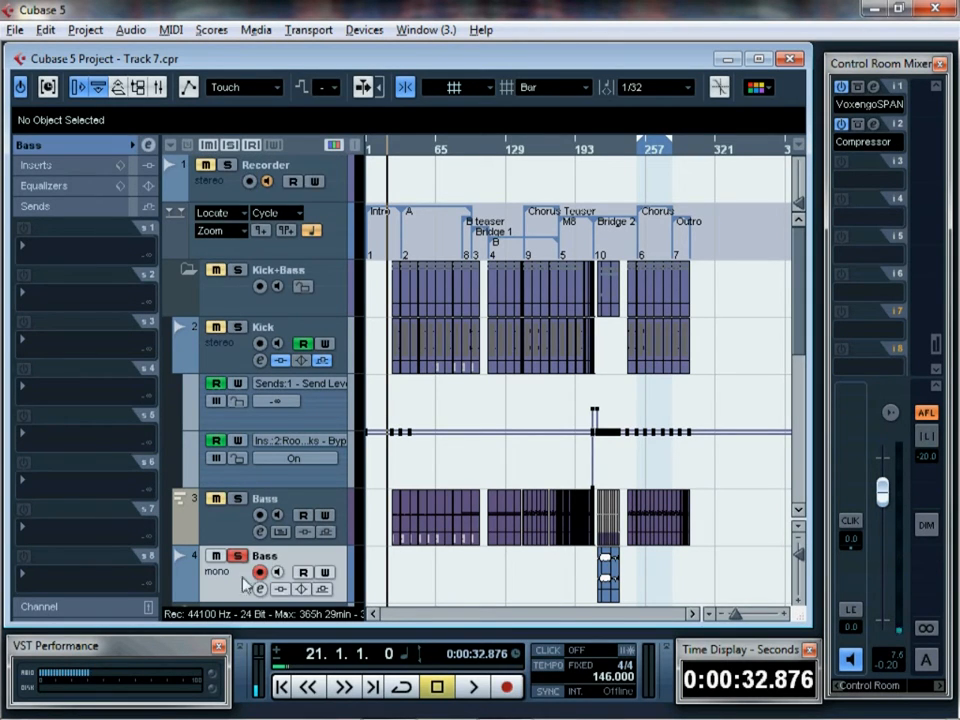
pyautogui.click(237, 498)
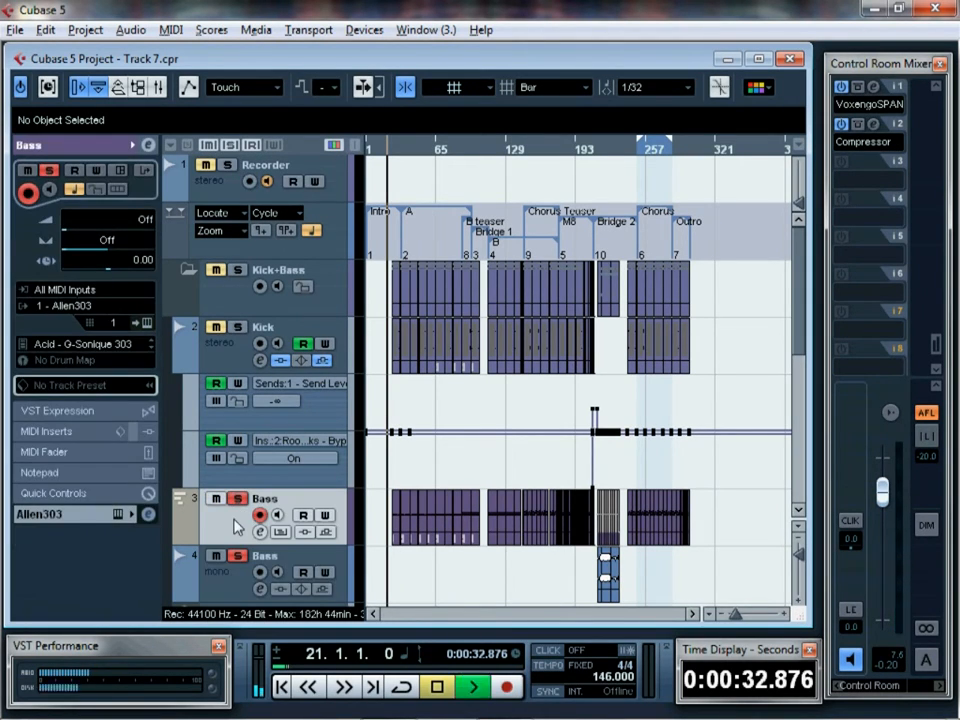
pyautogui.press('space')
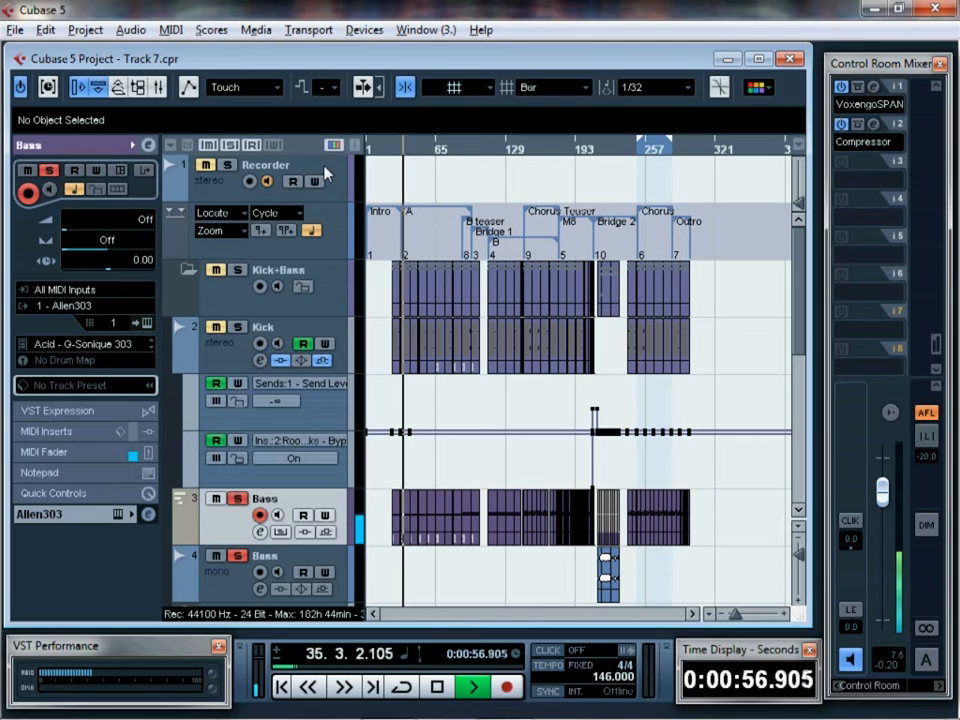
pyautogui.click(227, 165)
pyautogui.click(206, 166)
pyautogui.press('space')
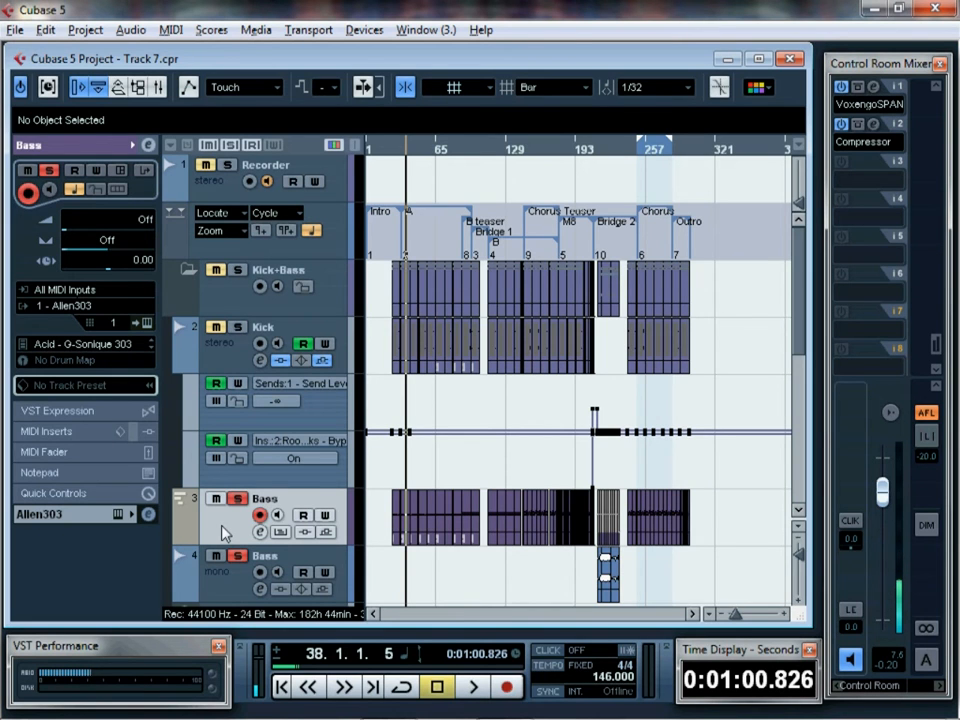
# - Check the Alien303 channel's level and routing in the mixer
pyautogui.press('F3')
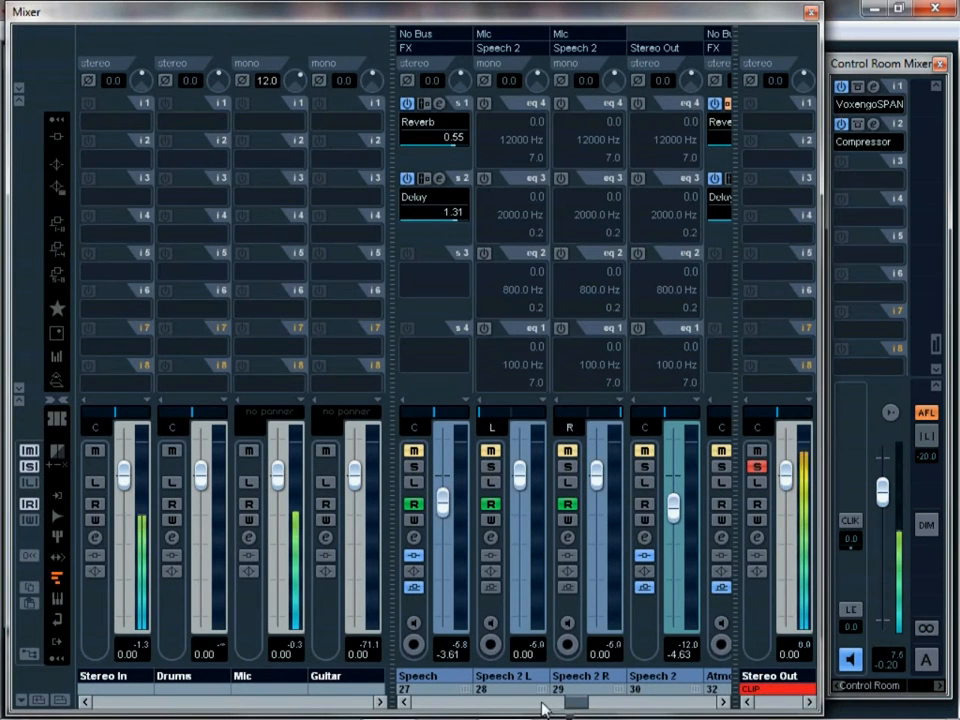
pyautogui.moveTo(568, 708); pyautogui.dragTo(430, 697)
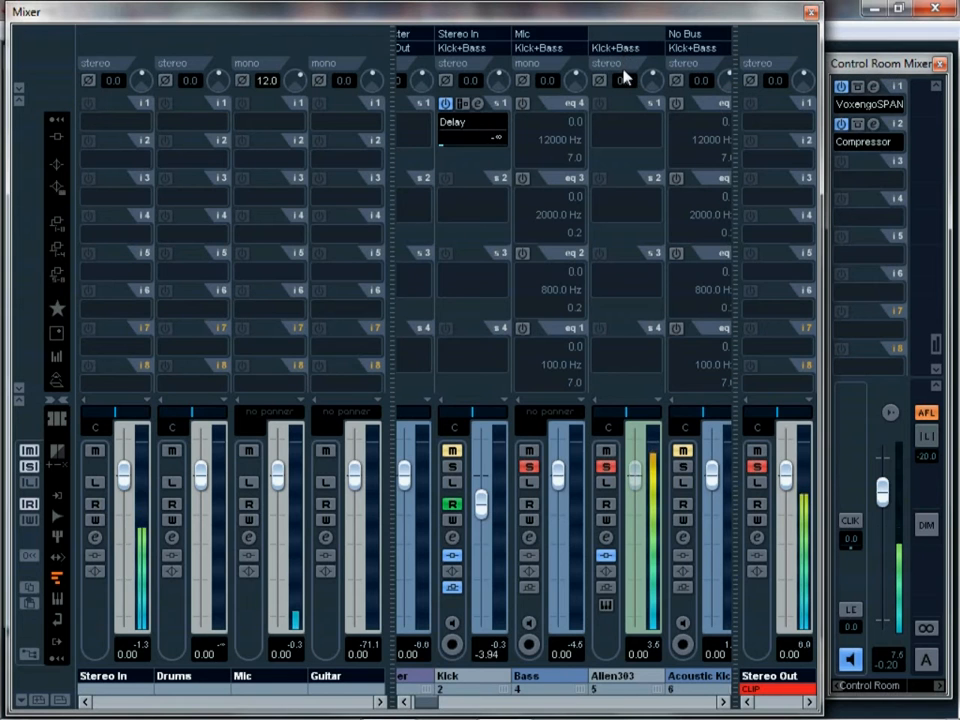
pyautogui.click(811, 13)
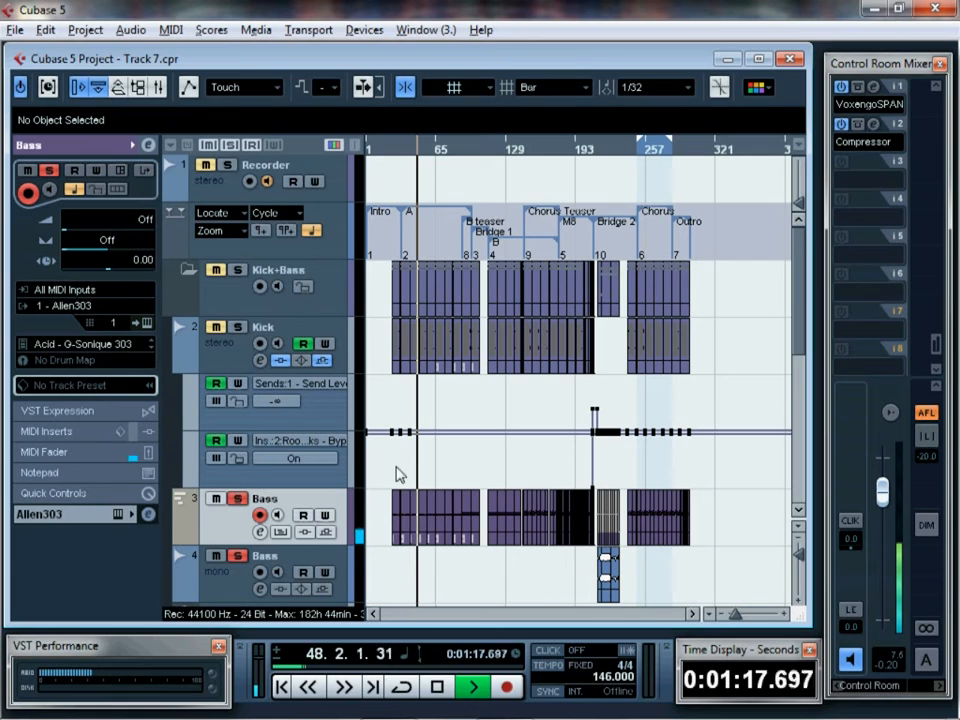
# - Solo the Recorder track and audition the mono Bass audio in the Bridge 2 section
pyautogui.click(305, 188)
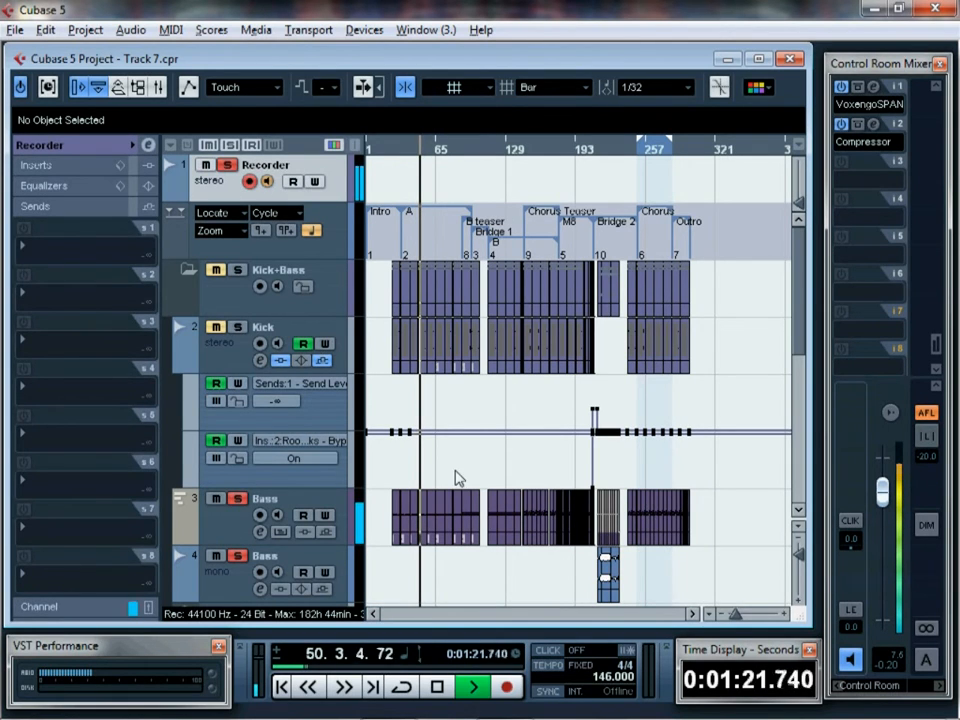
pyautogui.scroll(-3, 487, 580)
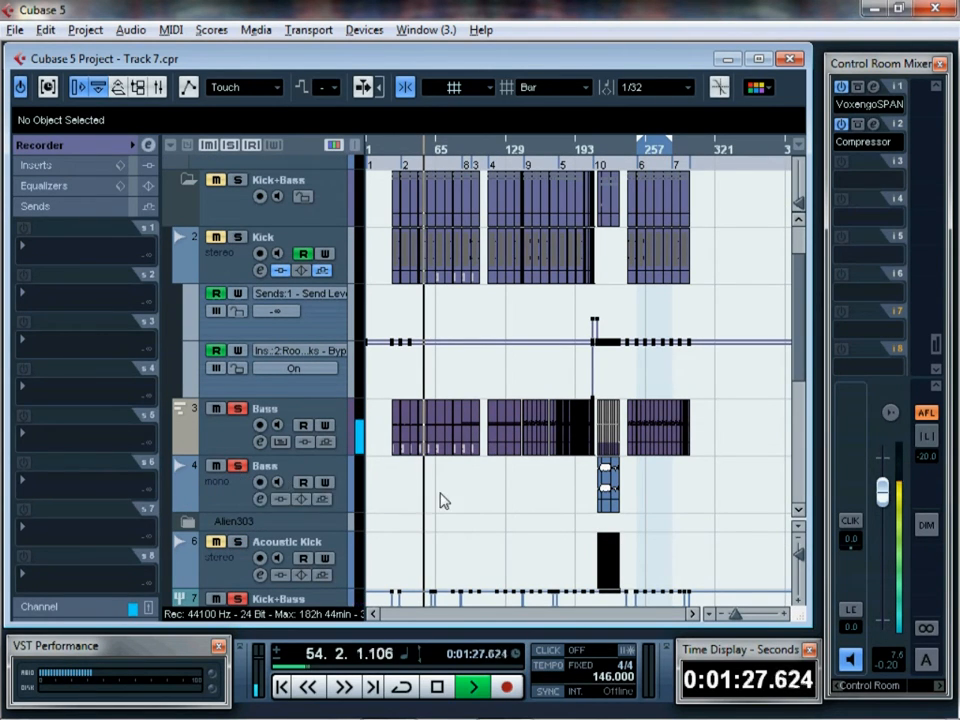
pyautogui.click(600, 150)
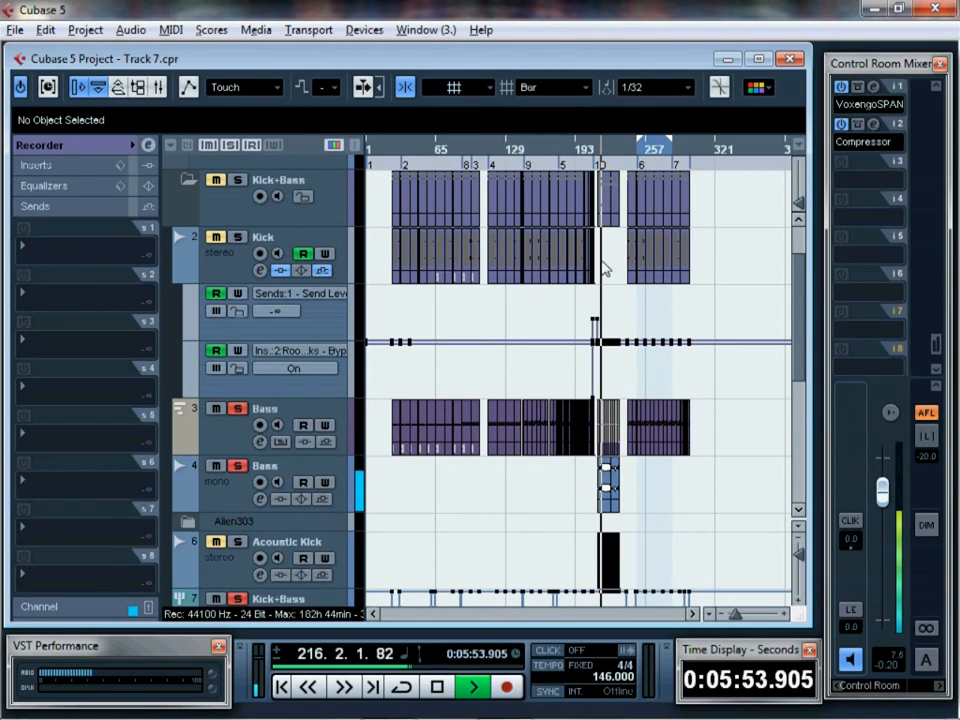
pyautogui.click(340, 420)
pyautogui.press('space')
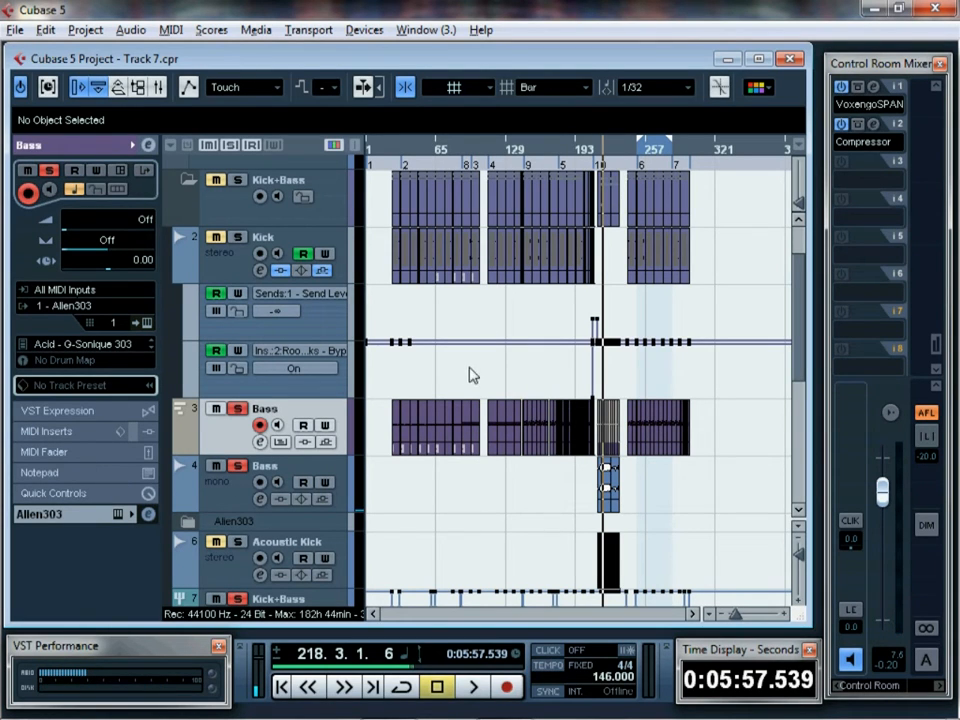
# - Lower the Alien303 channel's fader to -1.63 in the mixer
pyautogui.scroll(-3, 726, 461)
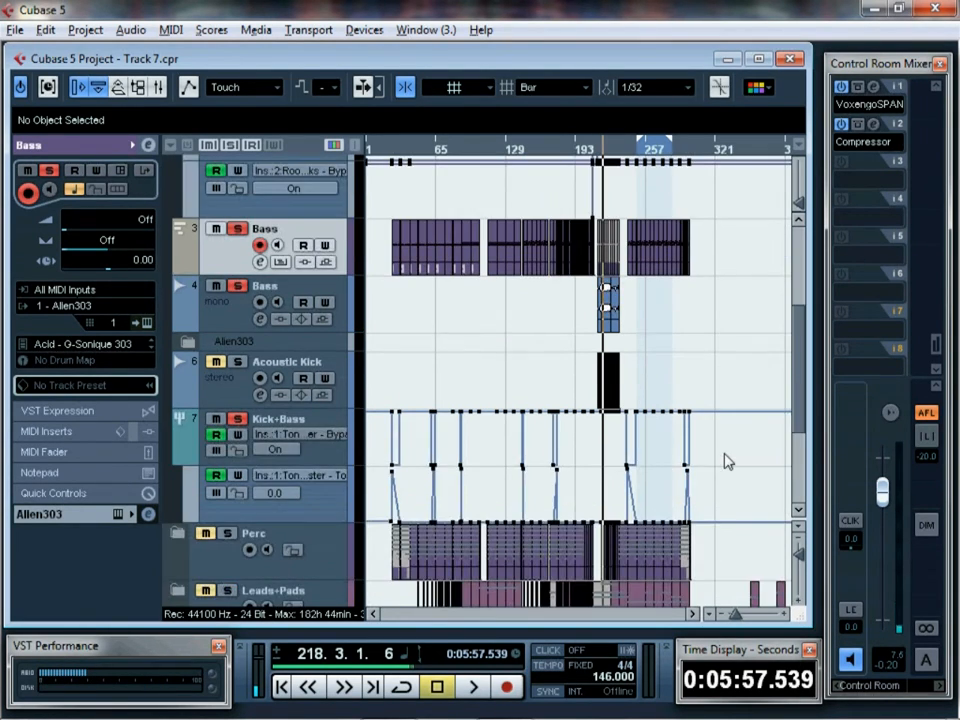
pyautogui.click(317, 431)
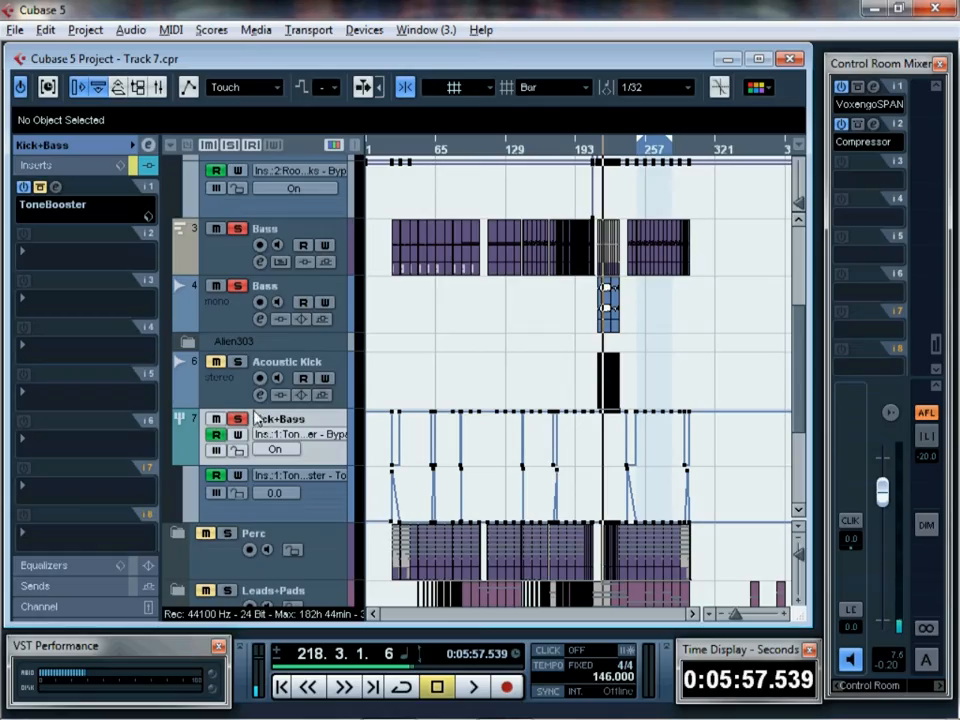
pyautogui.scroll(4, 478, 352)
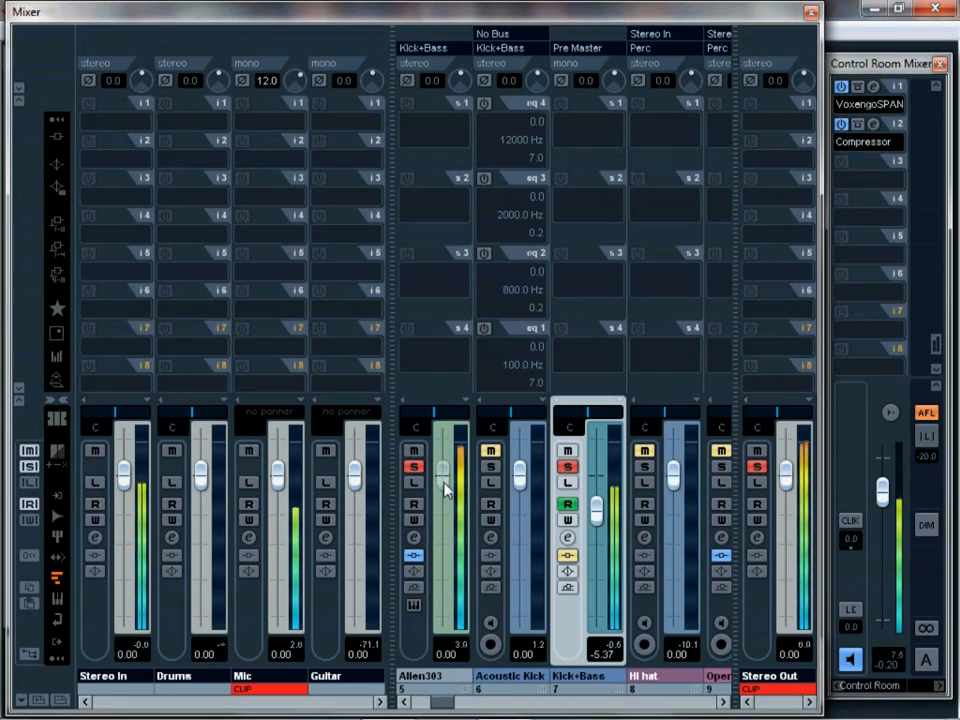
pyautogui.moveTo(447, 490); pyautogui.dragTo(445, 496)
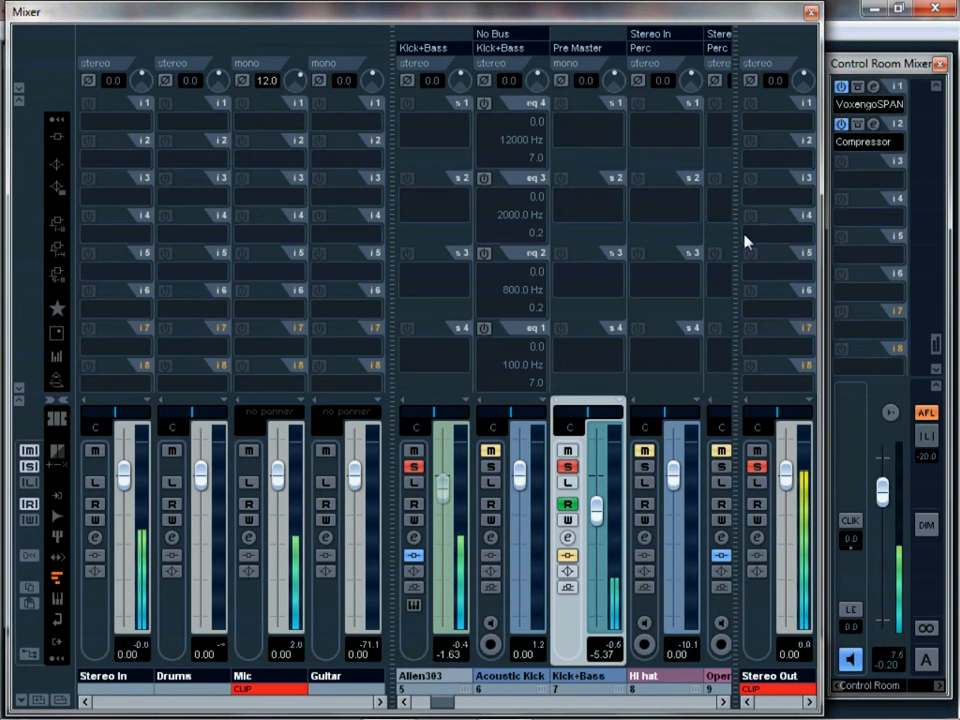
pyautogui.click(812, 12)
# - Play from the start of section A and take the mono Bass track out of solo
pyautogui.click(405, 149)
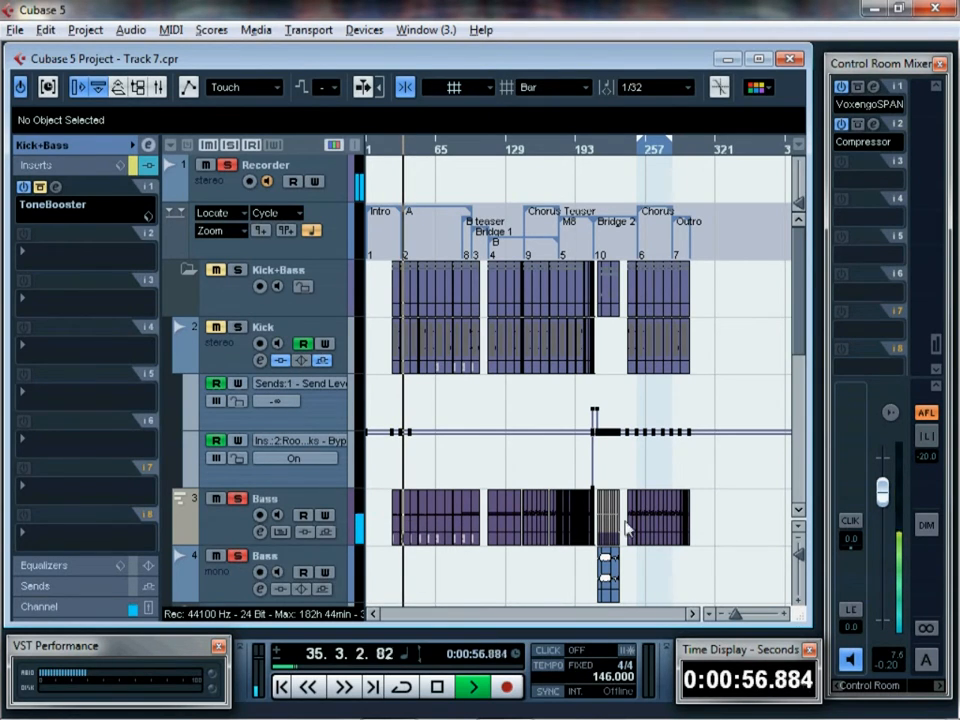
pyautogui.click(214, 516)
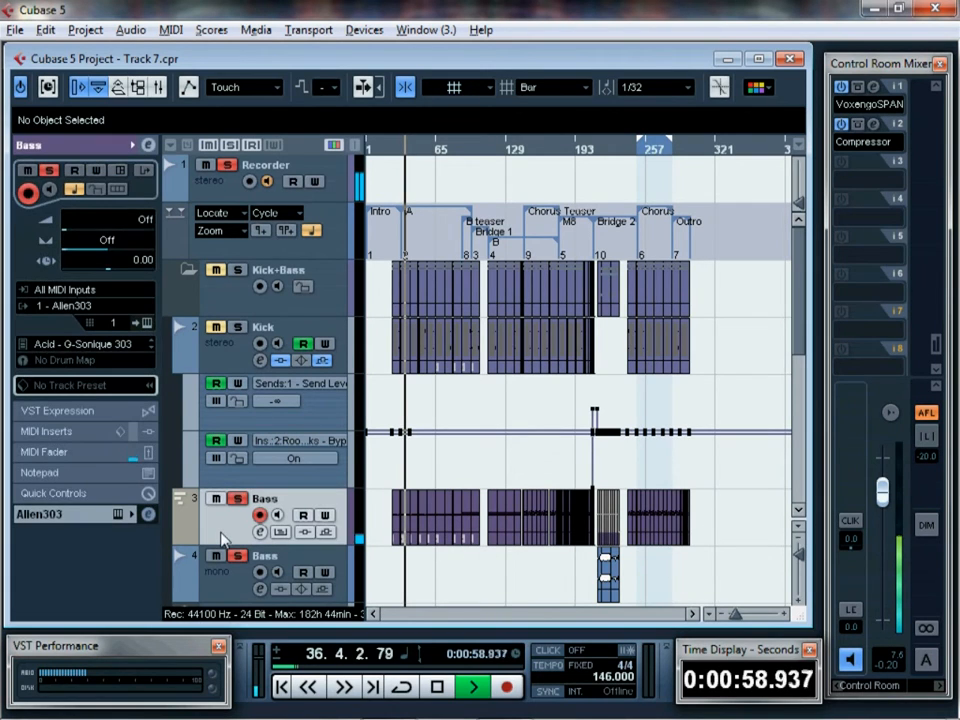
pyautogui.click(238, 556)
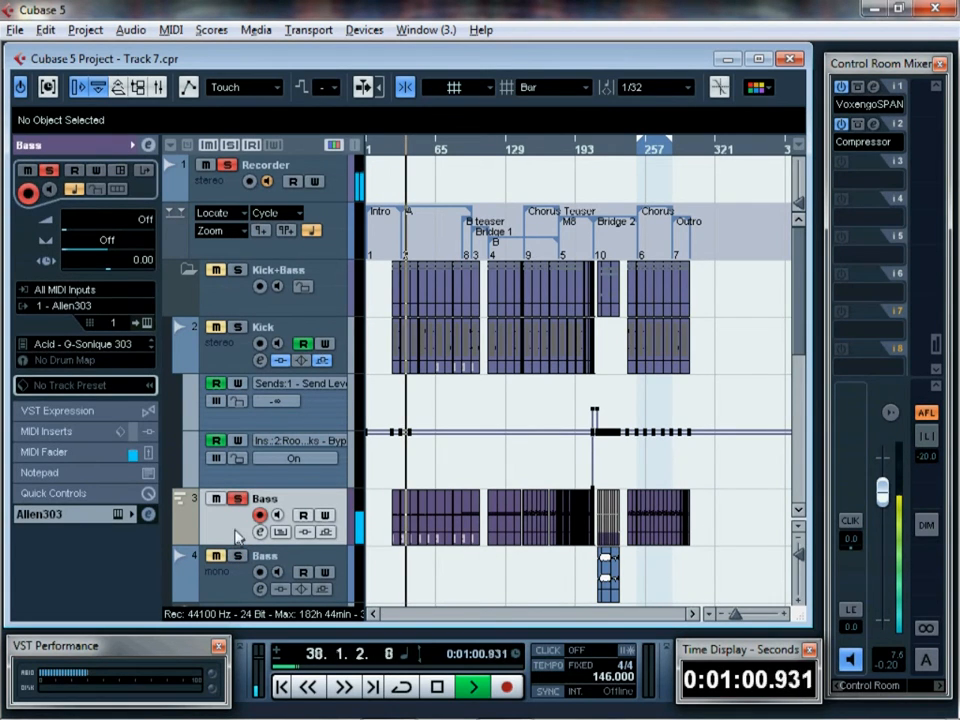
# - Select the Recorder track and increase the display height of the project's tracks
pyautogui.click(278, 172)
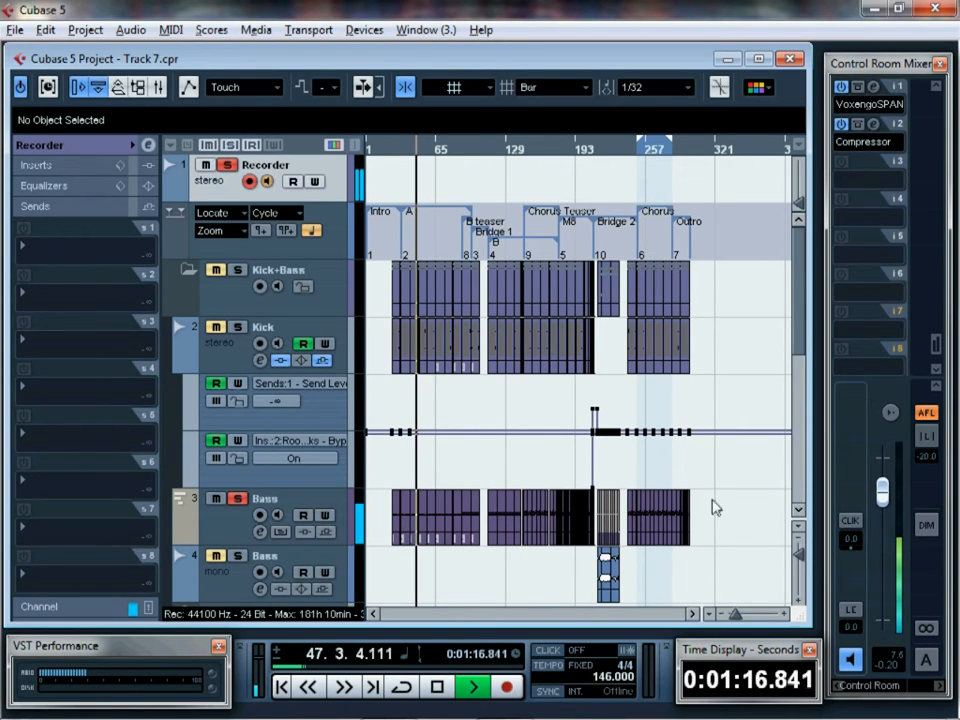
pyautogui.click(803, 570)
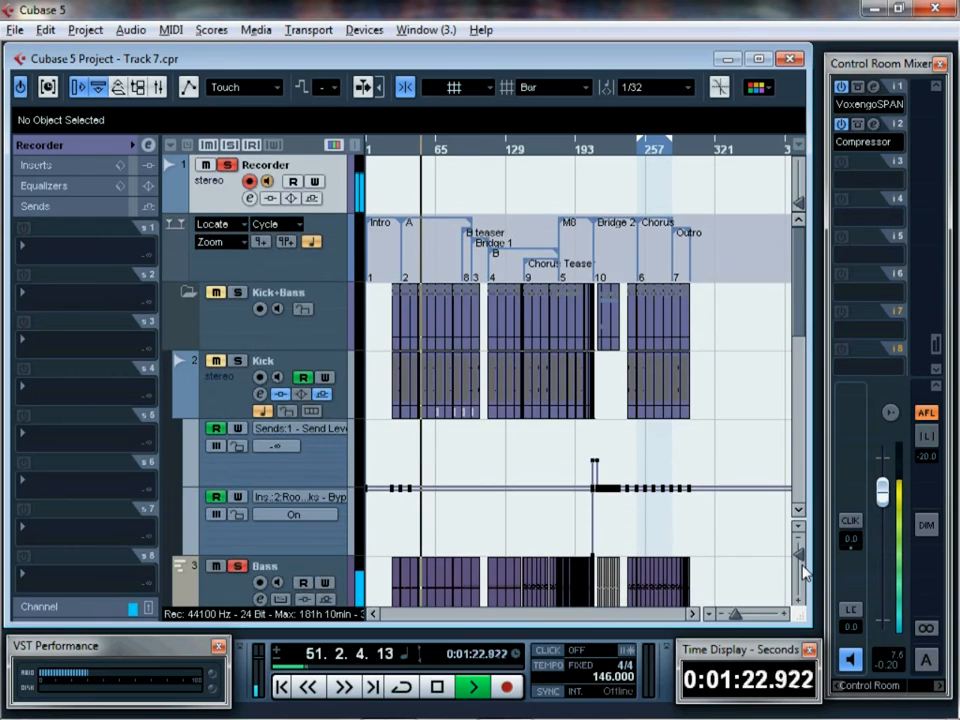
# - Expand the VST Instruments folder and collapse its open Spector, Monologue and Zebra2 instrument subfolders
pyautogui.scroll(-5, 725, 528)
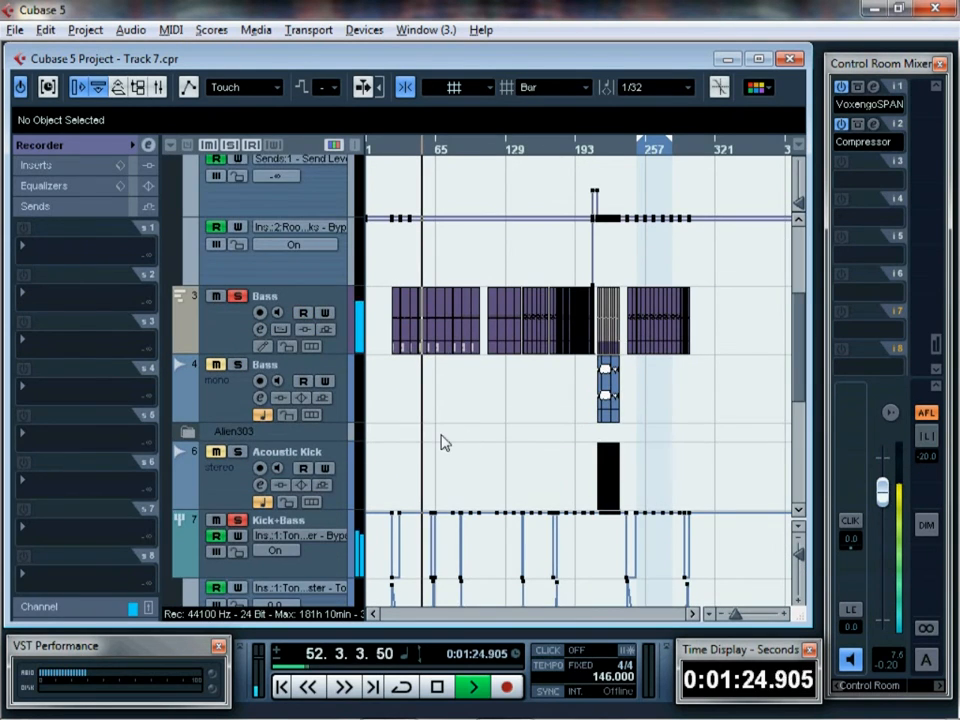
pyautogui.scroll(-6, 450, 443)
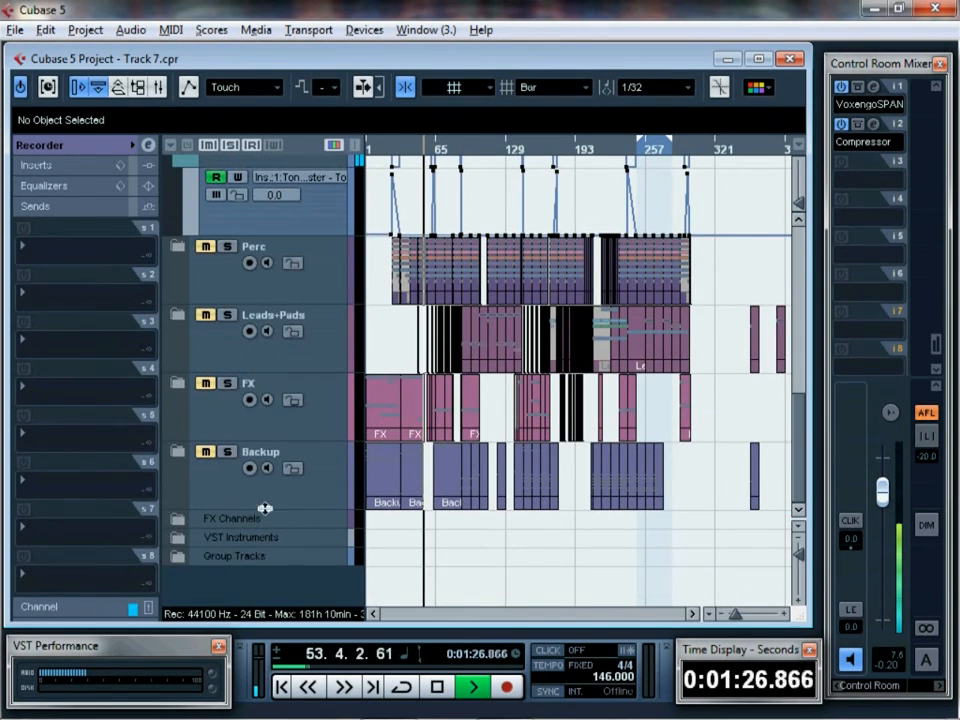
pyautogui.click(180, 538)
pyautogui.scroll(-3, 414, 540)
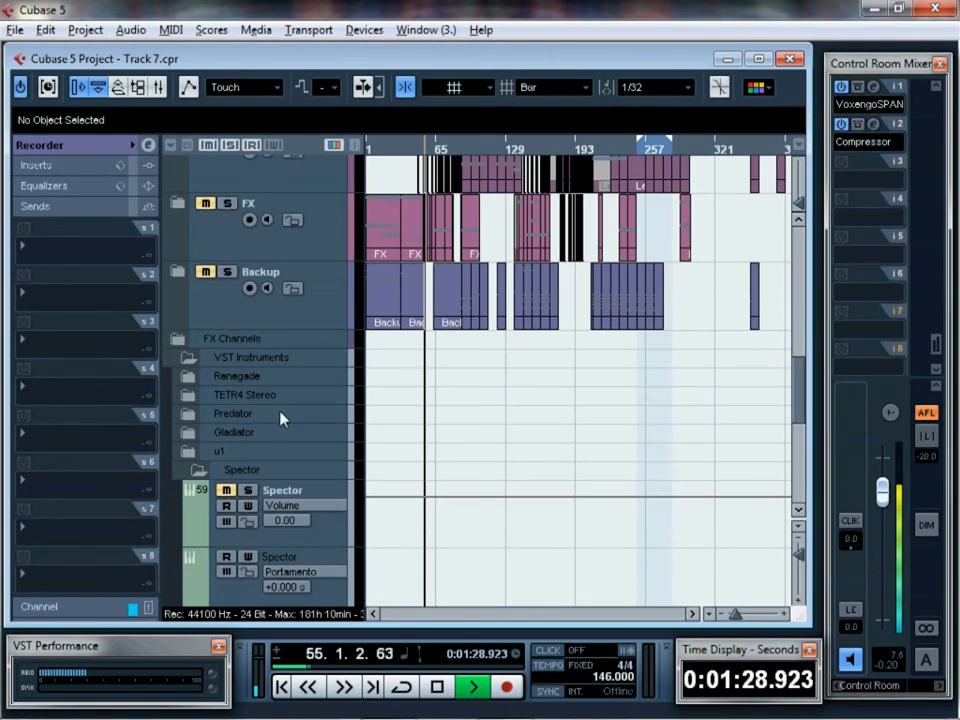
pyautogui.click(188, 469)
pyautogui.click(192, 488)
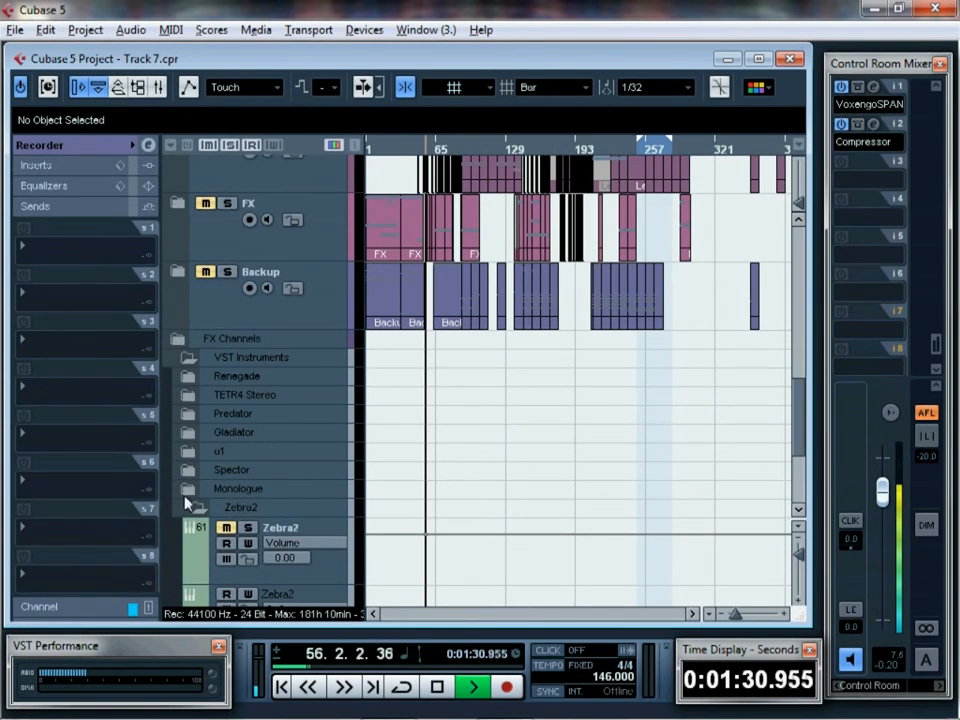
pyautogui.click(198, 527)
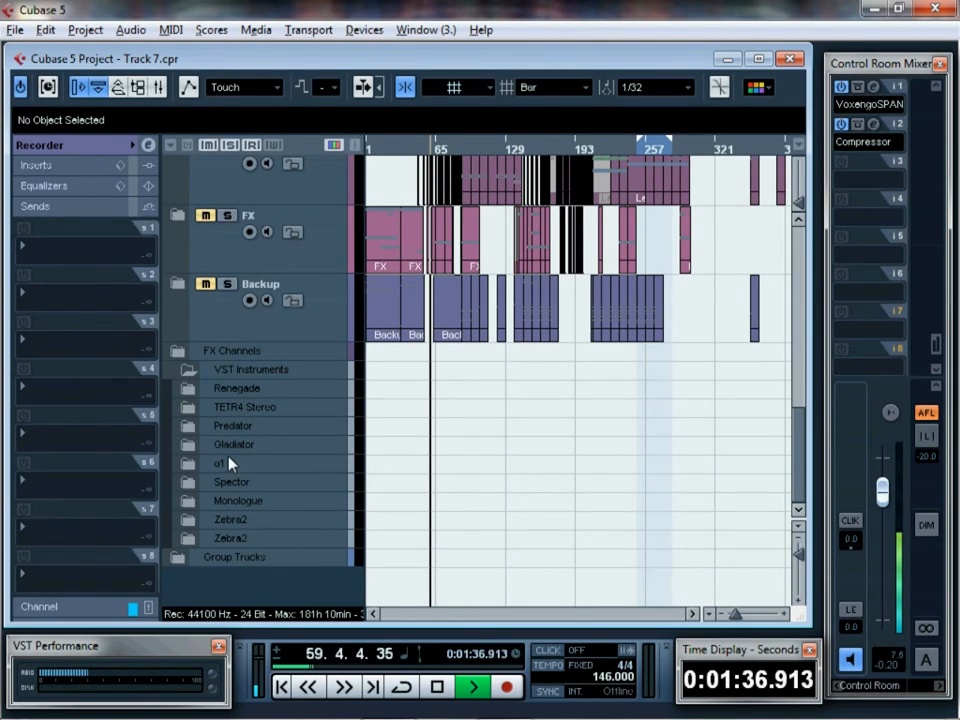
# - Select the MIDI Bass track and expand the Alien303 folder to reveal its automation lanes
pyautogui.scroll(10, 401, 490)
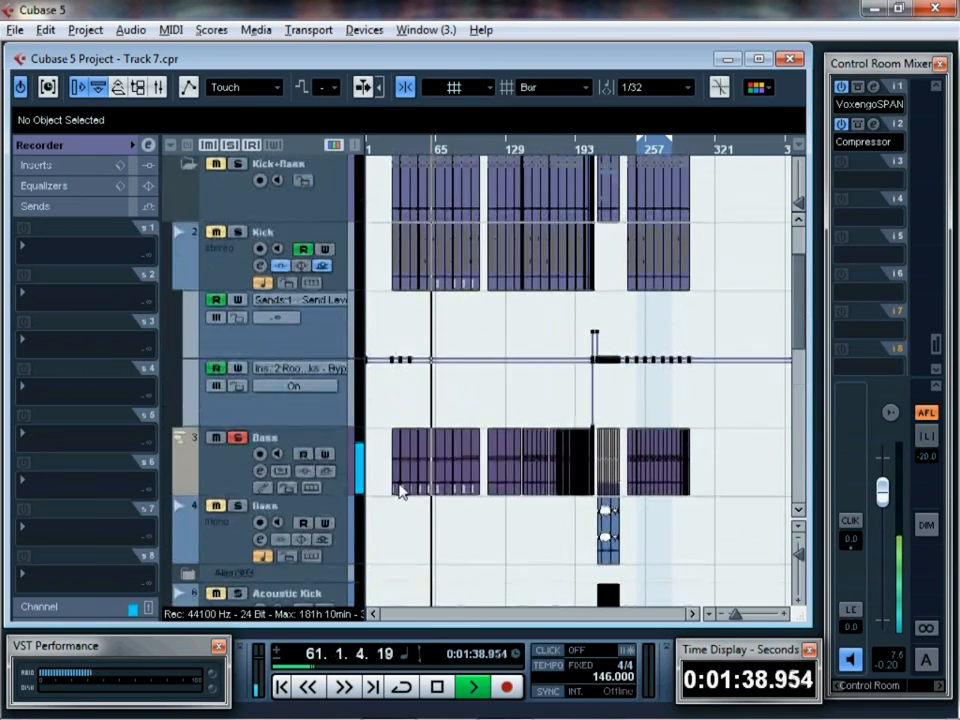
pyautogui.scroll(3, 322, 207)
pyautogui.scroll(-2, 364, 349)
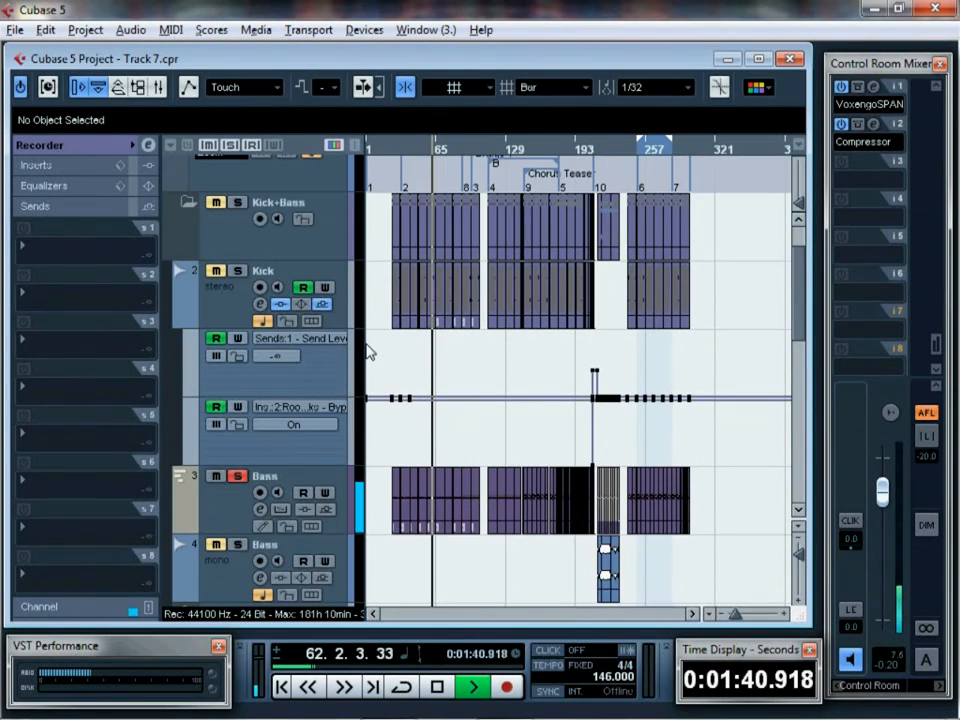
pyautogui.scroll(-2, 376, 410)
pyautogui.click(377, 437)
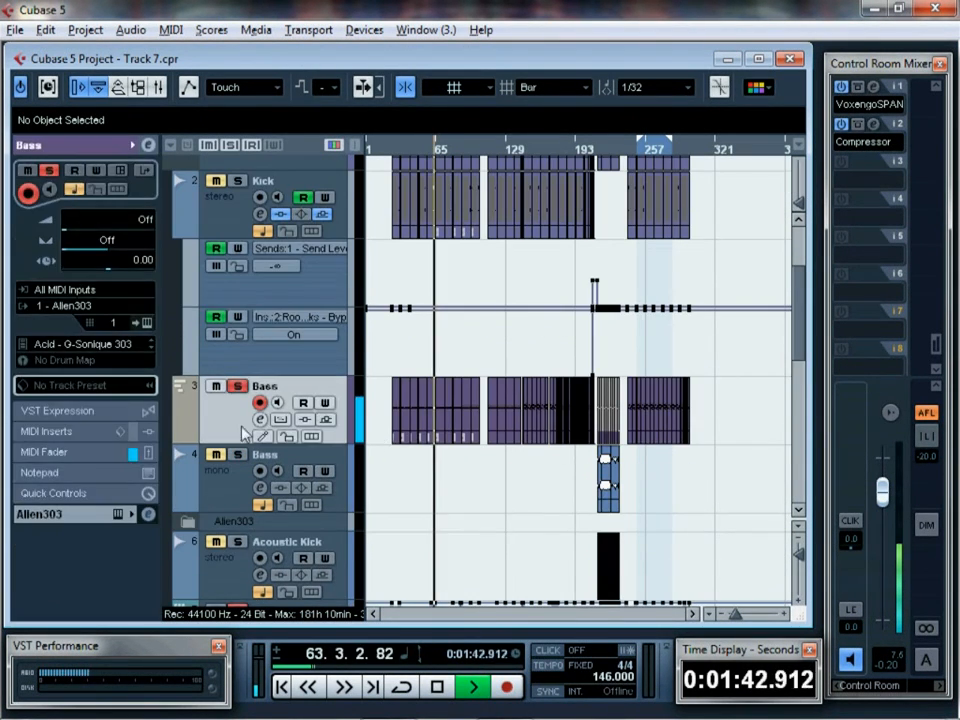
pyautogui.click(187, 521)
pyautogui.scroll(-4, 424, 521)
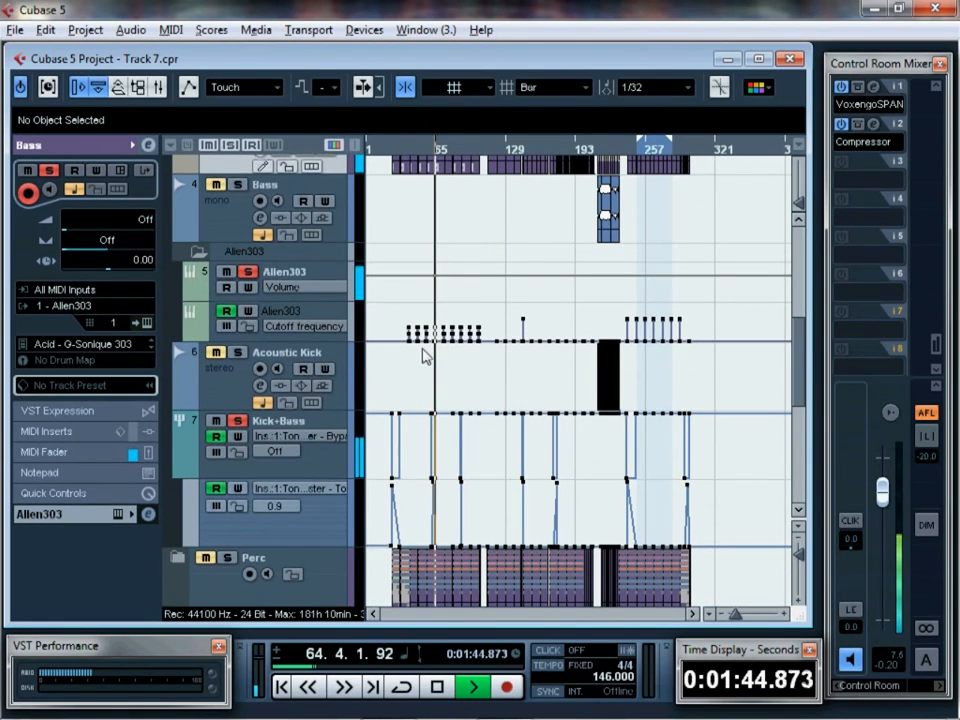
# - Hide the Inspector and examine the Alien303 Cutoff frequency automation across section A at closer range
pyautogui.click(758, 617)
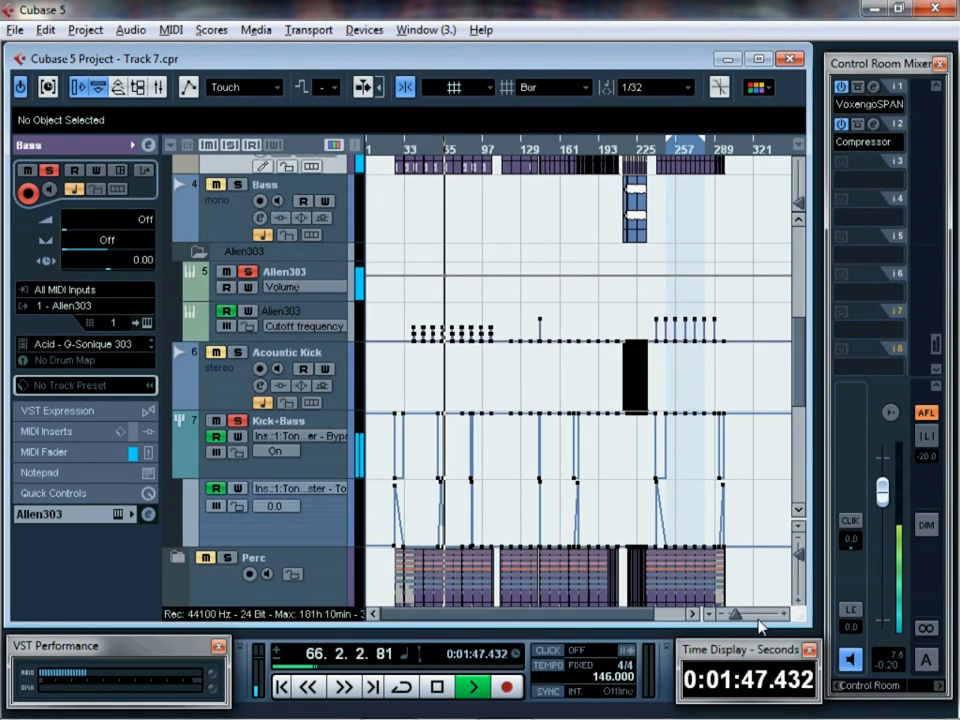
pyautogui.click(80, 88)
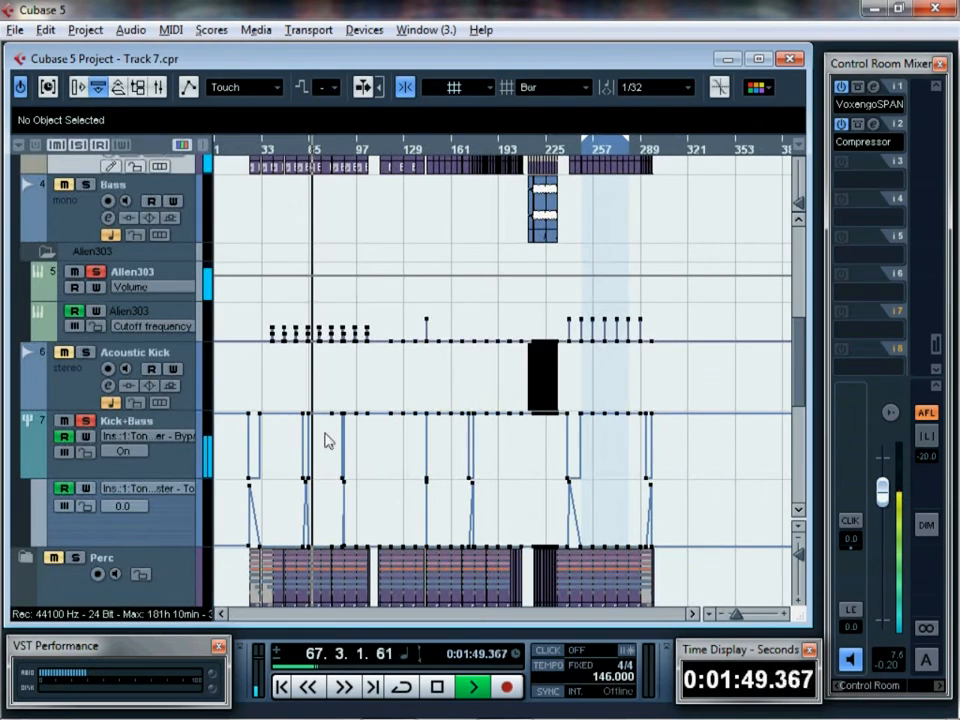
pyautogui.click(763, 617)
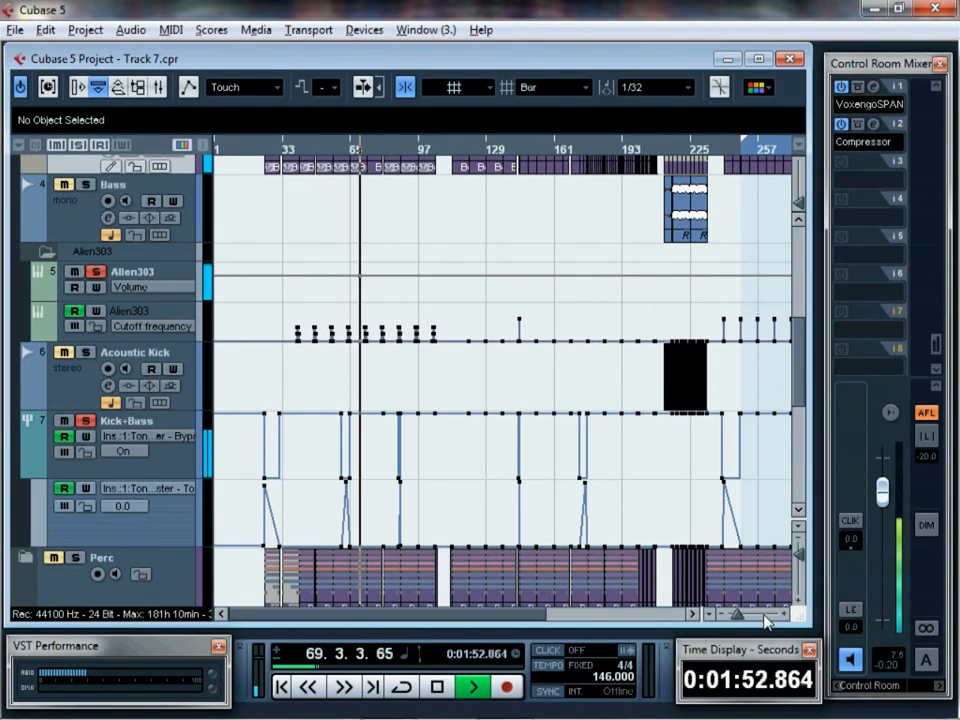
pyautogui.click(765, 618)
pyautogui.click(767, 620)
pyautogui.click(765, 620)
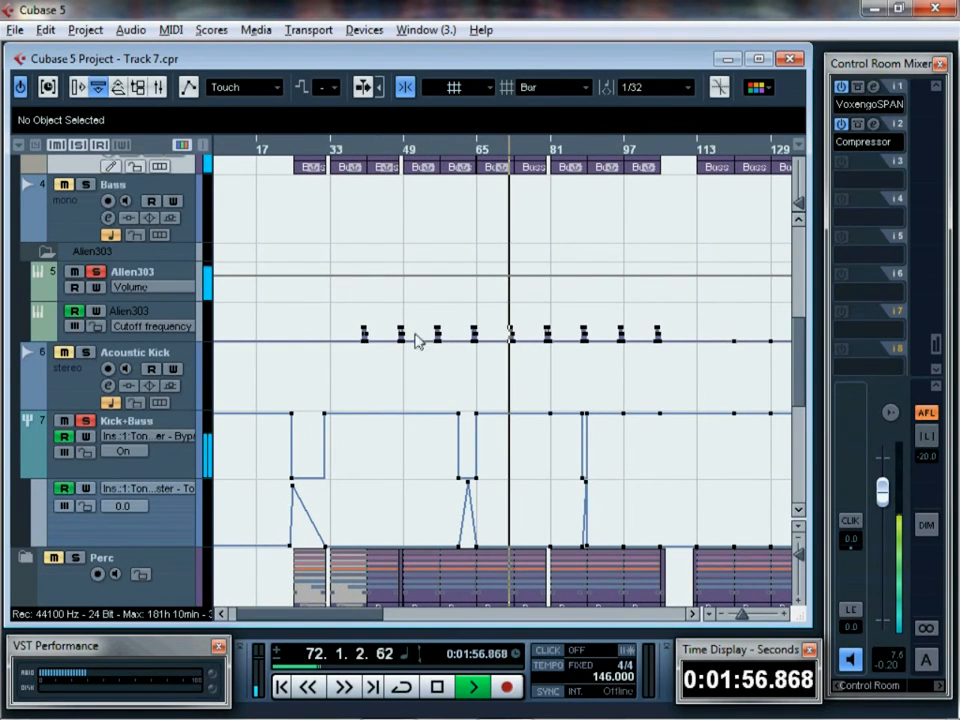
# - Select all of the Alien303 Cutoff frequency automation points and raise them slightly, then stop playback and deselect them
pyautogui.press('g')
pyautogui.press('g')
pyautogui.press('g')
pyautogui.press('g')
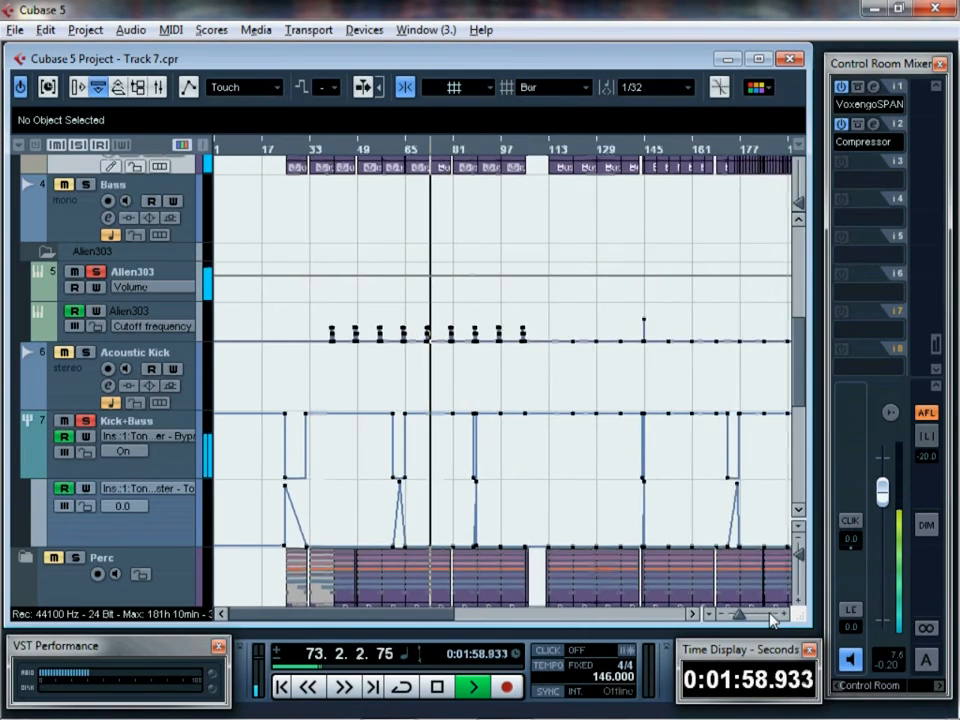
pyautogui.press('g')
pyautogui.press('g')
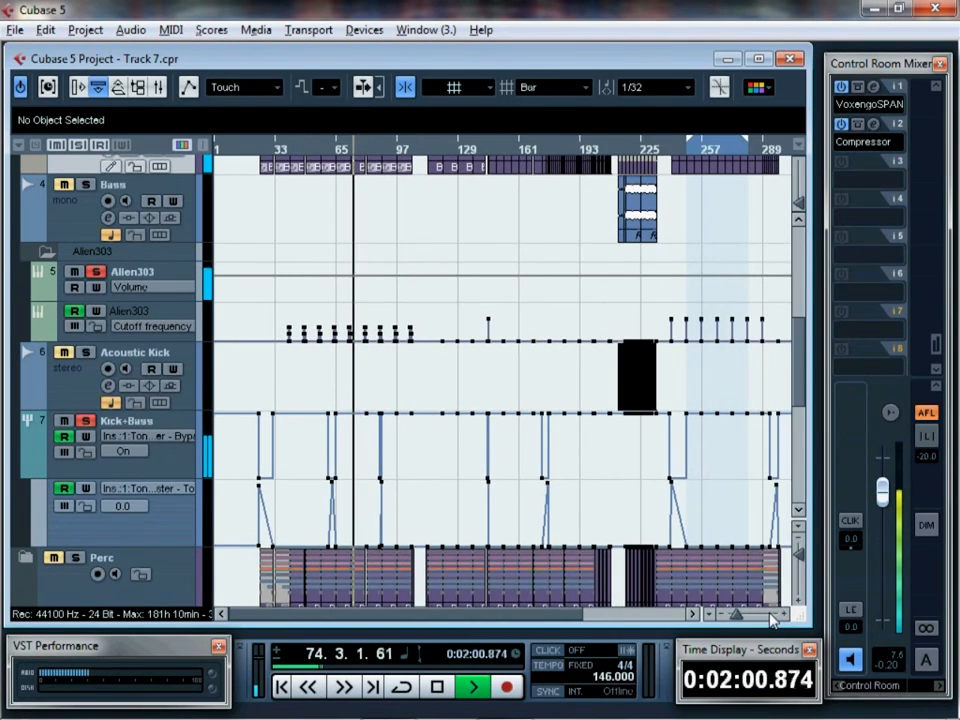
pyautogui.moveTo(706, 290); pyautogui.dragTo(259, 347)
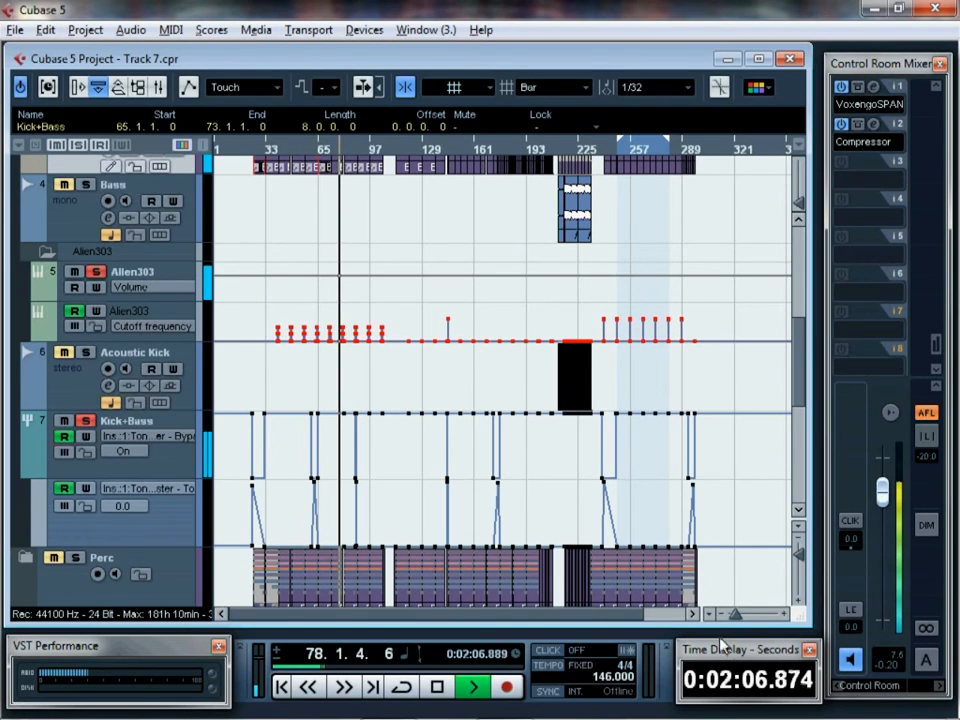
pyautogui.moveTo(736, 614); pyautogui.dragTo(751, 615)
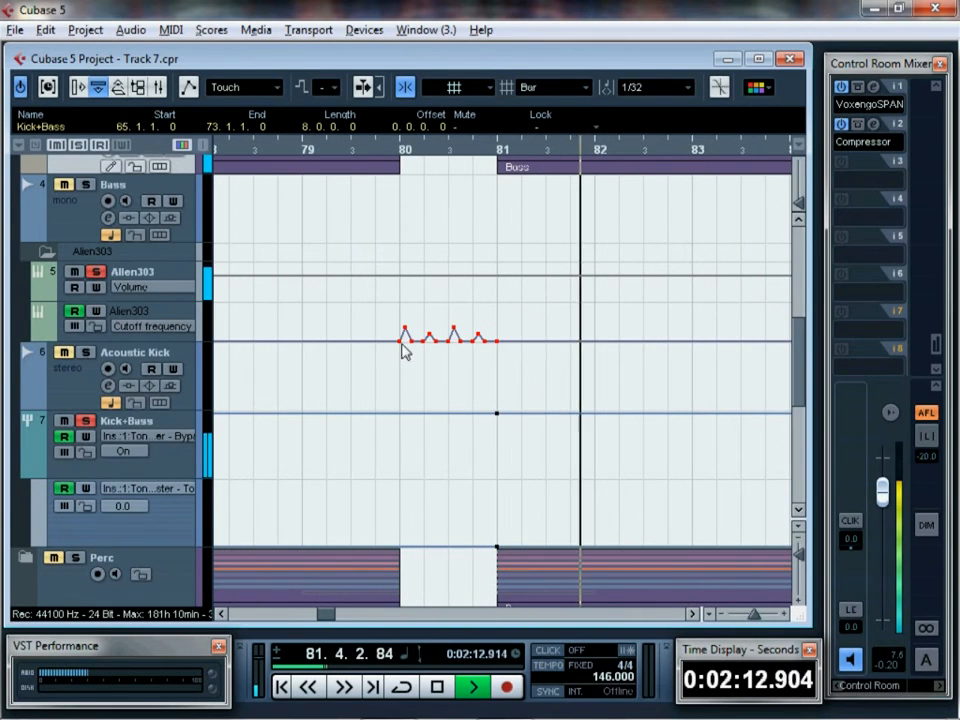
pyautogui.moveTo(401, 342); pyautogui.dragTo(401, 341)
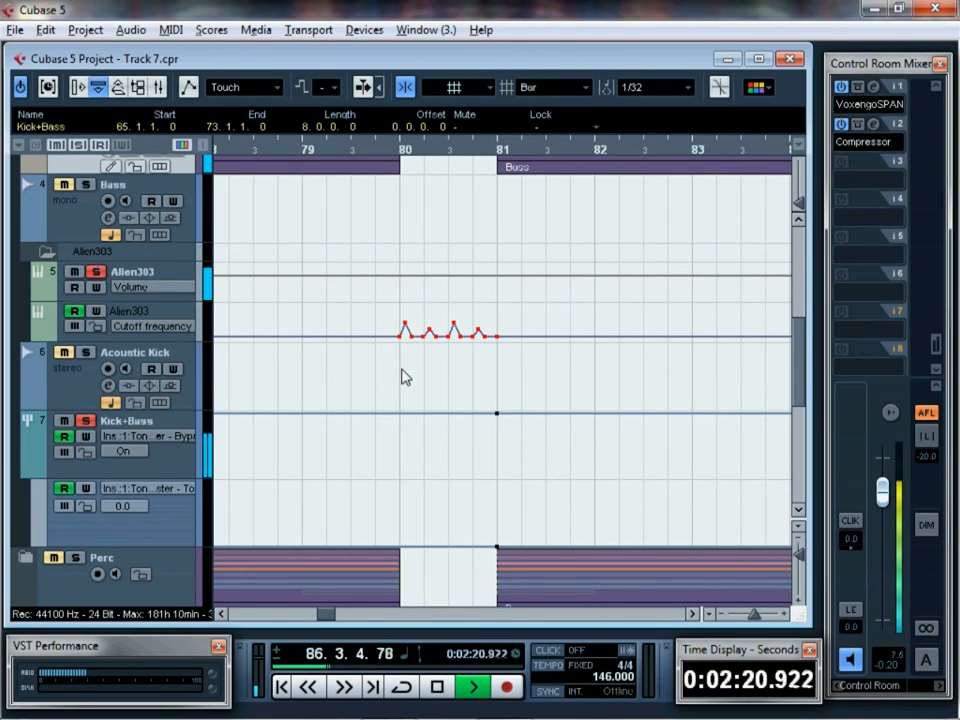
pyautogui.press('space')
pyautogui.click(402, 371)
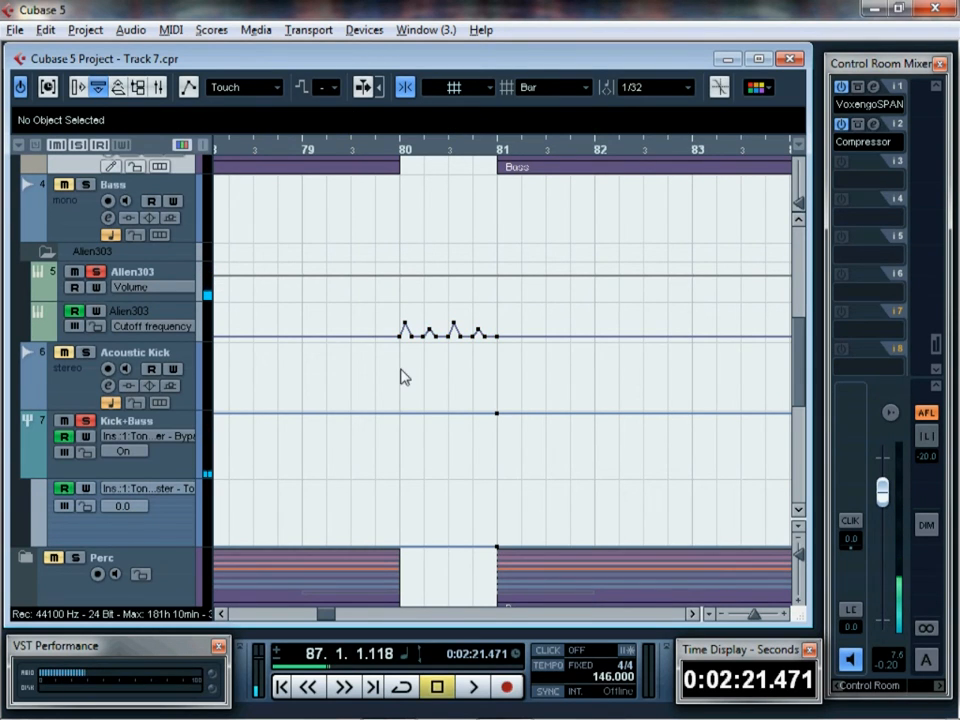
# - Audition the bass with its Cutoff frequency automation from bar 80 and again from about bar 72, then stop playback
pyautogui.click(392, 150)
pyautogui.press('space')
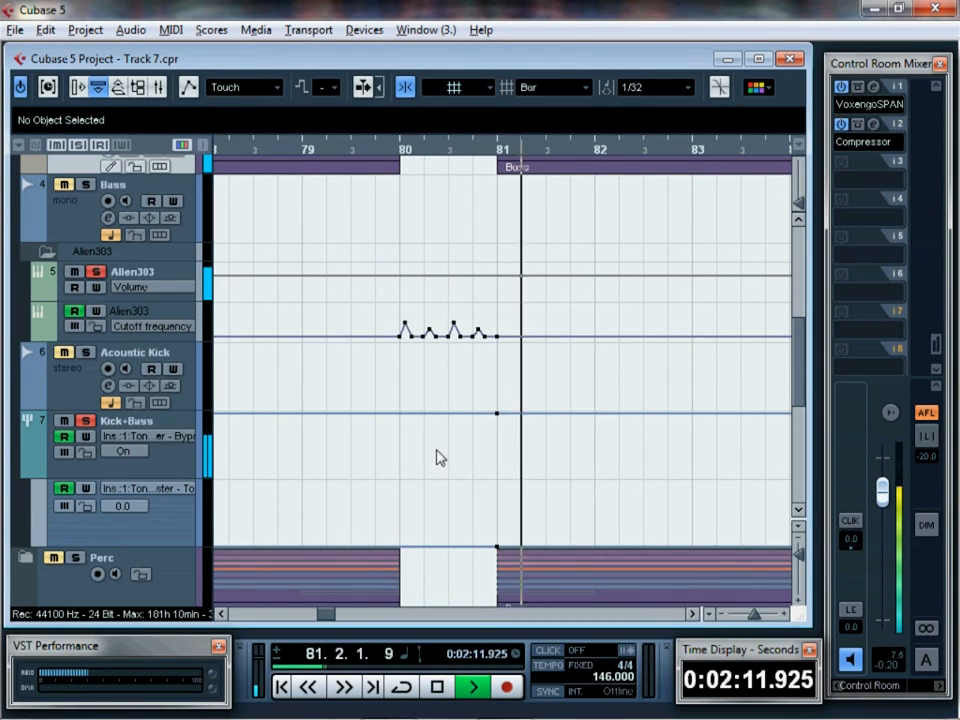
pyautogui.press('g')
pyautogui.press('g')
pyautogui.press('g')
pyautogui.press('g')
pyautogui.press('g')
pyautogui.press('g')
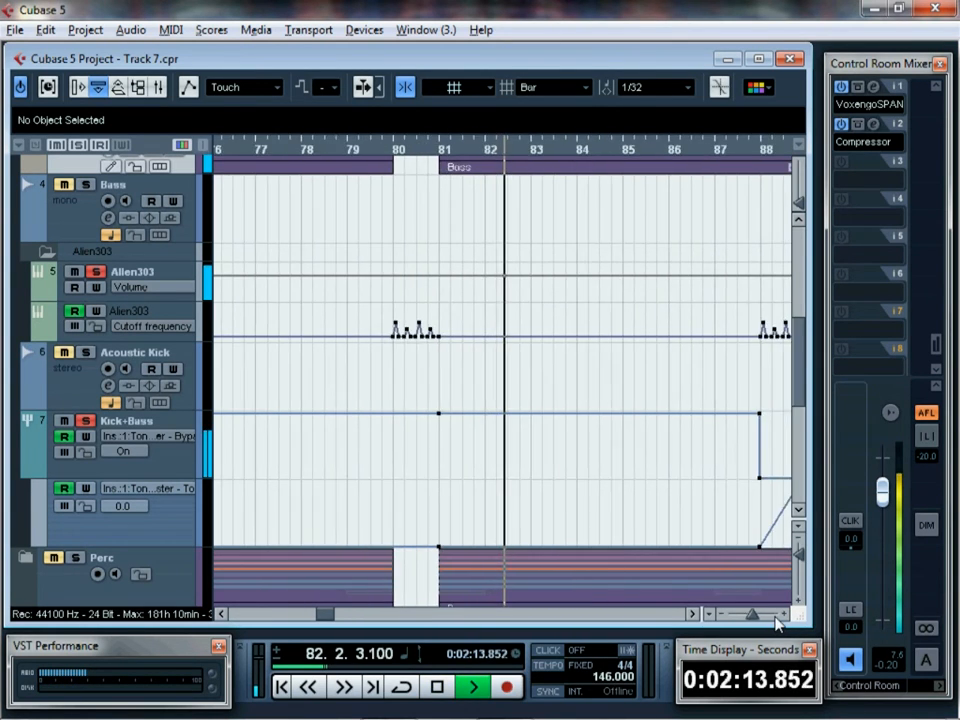
pyautogui.click(348, 150)
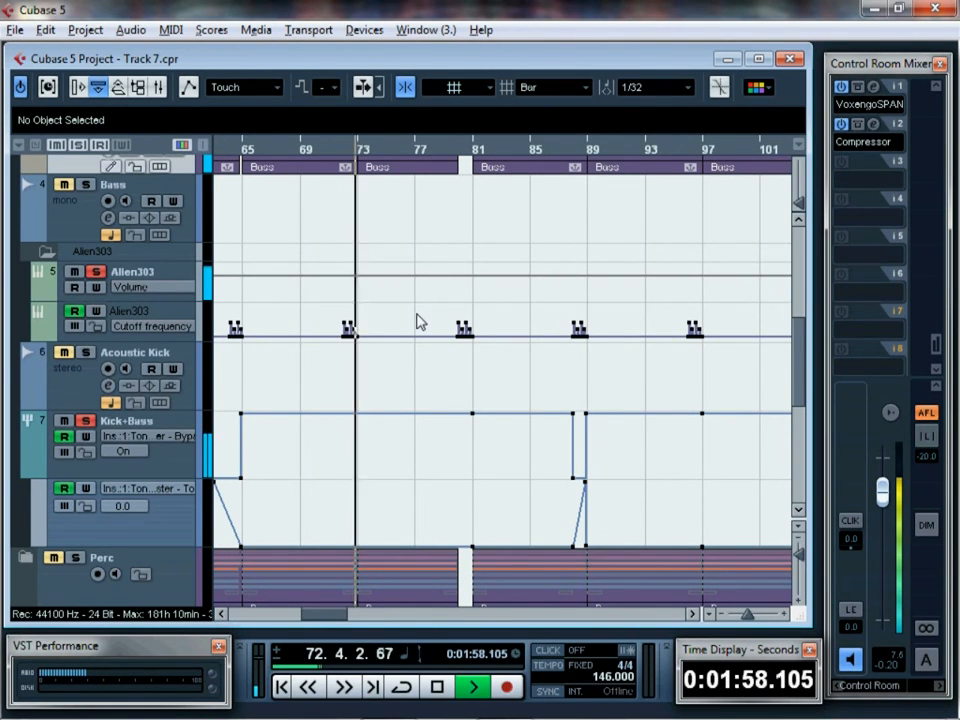
pyautogui.scroll(4, 426, 323)
pyautogui.press('space')
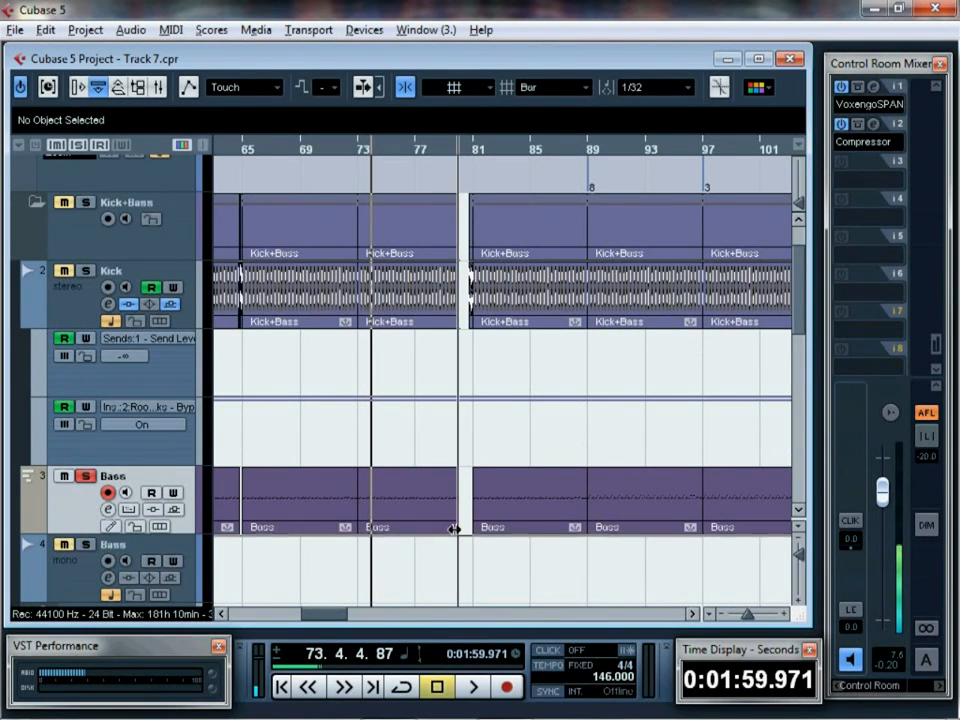
# - Rename the mono Bass audio track as breakdown Bass
pyautogui.scroll(3, 453, 529)
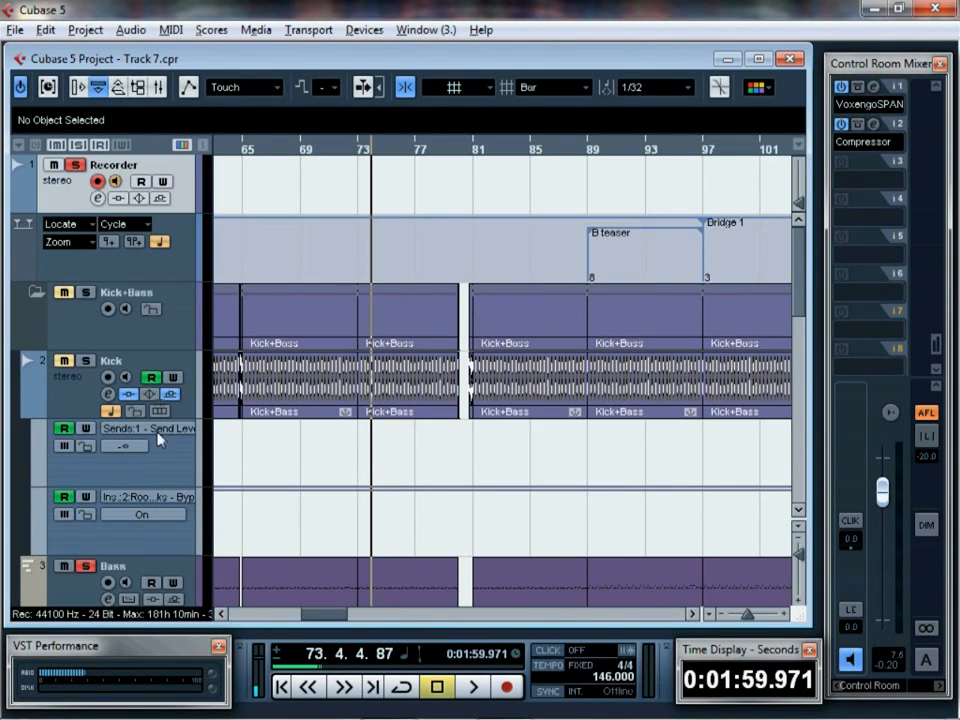
pyautogui.scroll(-3, 356, 476)
pyautogui.scroll(3, 356, 476)
pyautogui.moveTo(322, 619); pyautogui.dragTo(270, 636)
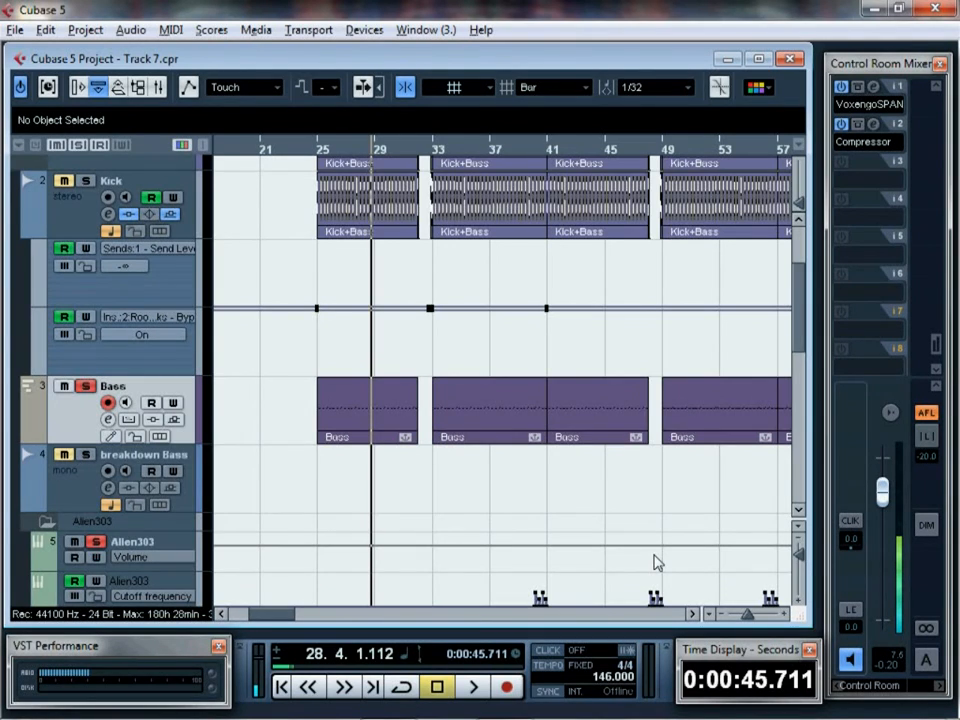
# - Audition the Kick+Bass group's insert automation from bar 25 and stop playback
pyautogui.press('space')
pyautogui.scroll(-5, 264, 499)
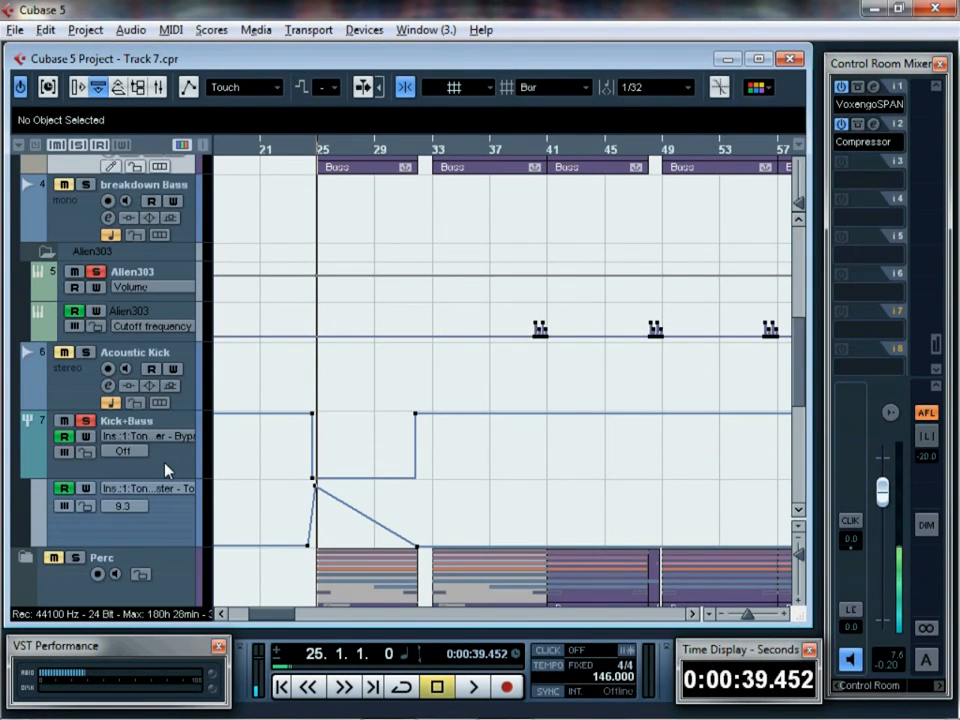
pyautogui.press('space')
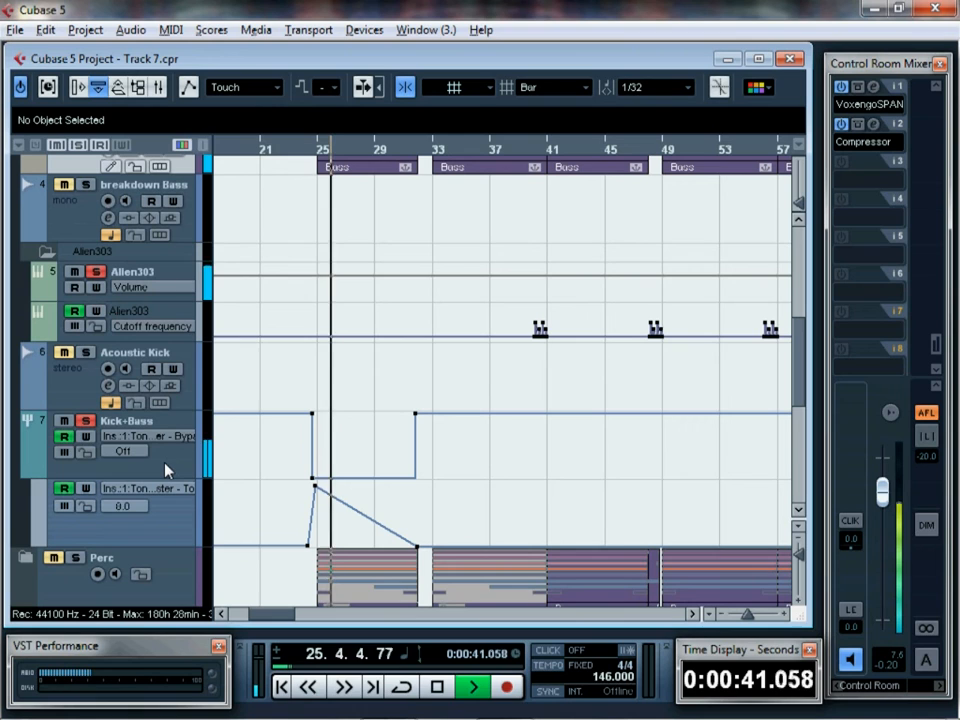
pyautogui.press('space')
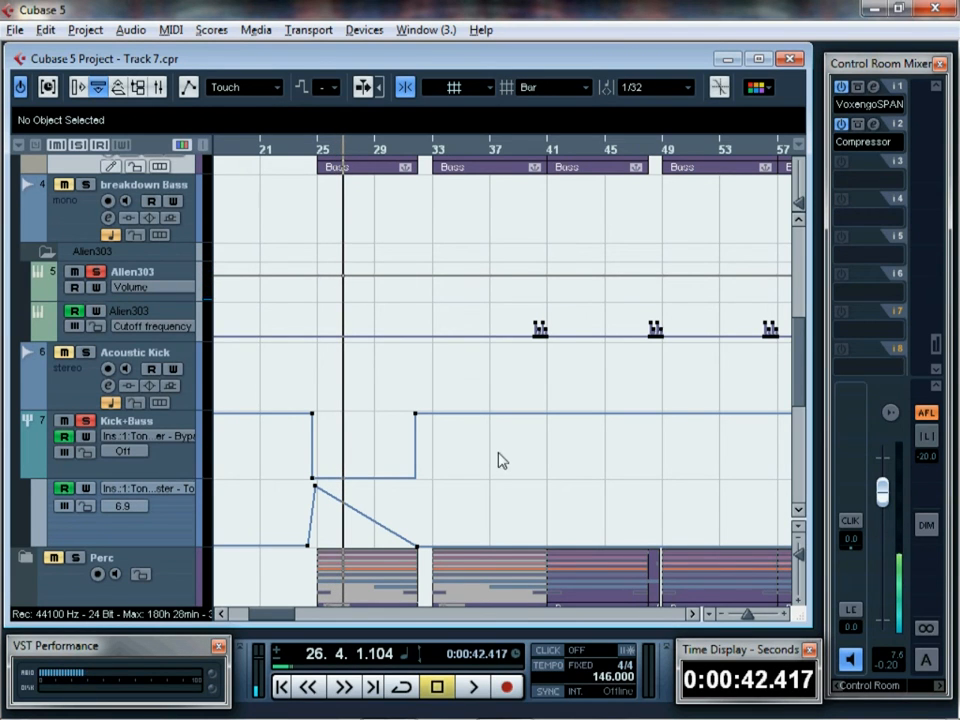
# - Take the Recorder track out of solo
pyautogui.scroll(5, 502, 460)
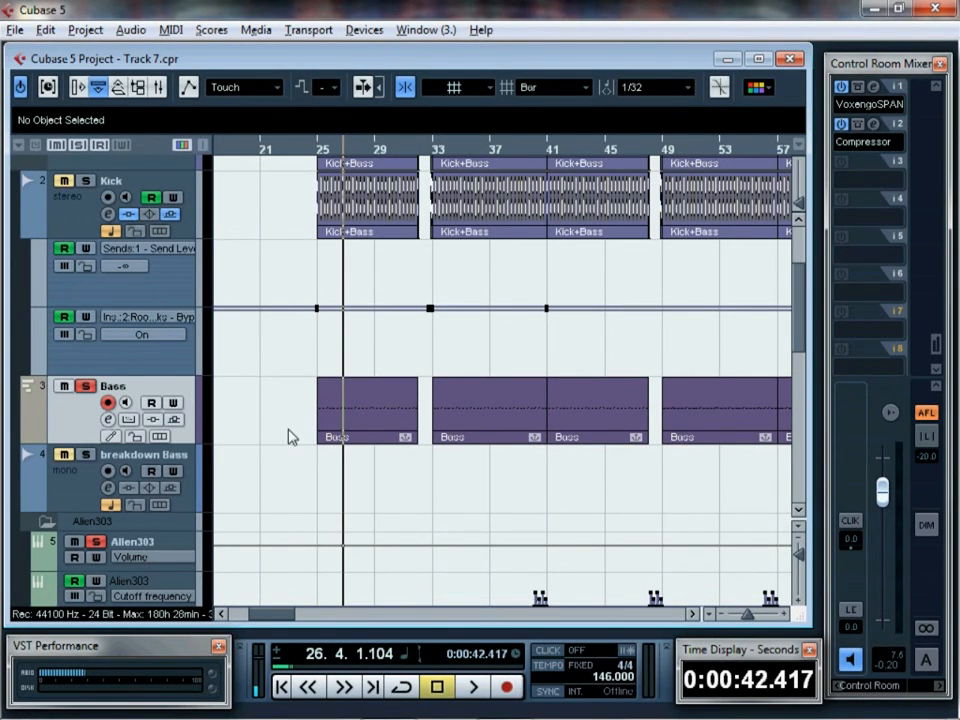
pyautogui.scroll(4, 290, 410)
pyautogui.click(73, 166)
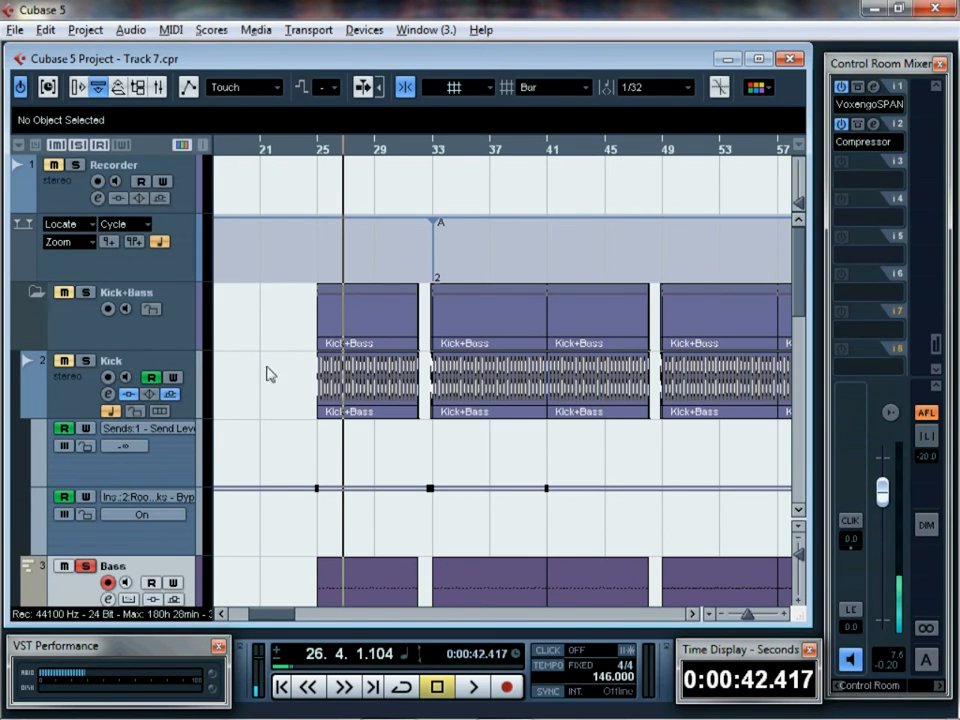
# - Examine the layout of the Kick, Bass and breakdown Bass tracks over the whole arrangement
pyautogui.scroll(-3, 300, 450)
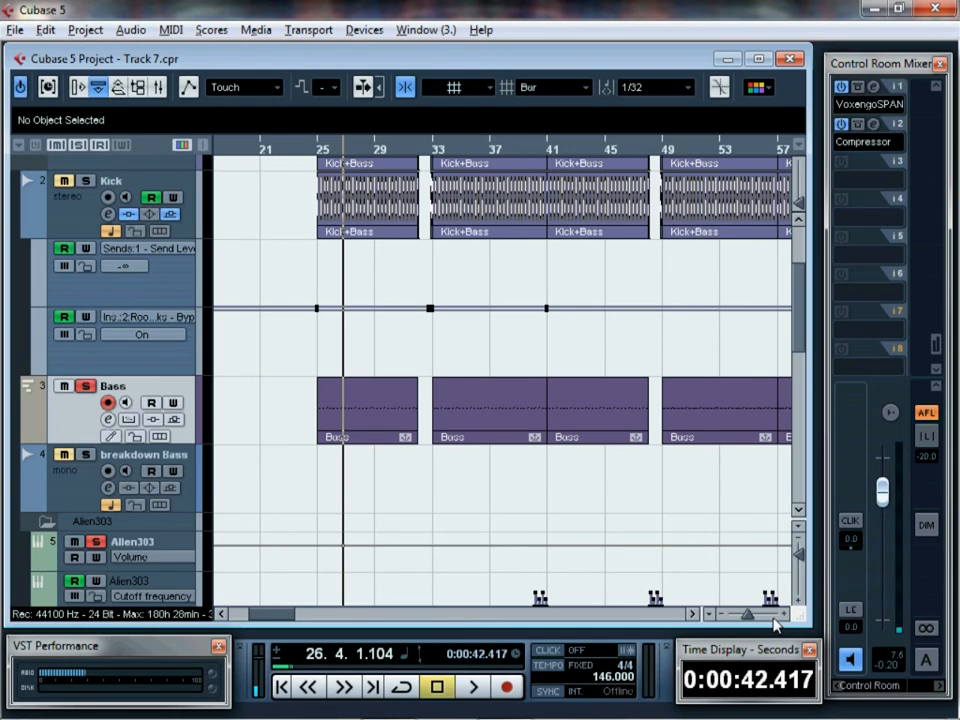
pyautogui.press('g')
pyautogui.press('g')
pyautogui.press('g')
pyautogui.press('g')
pyautogui.press('g')
pyautogui.press('g')
pyautogui.press('g')
pyautogui.press('g')
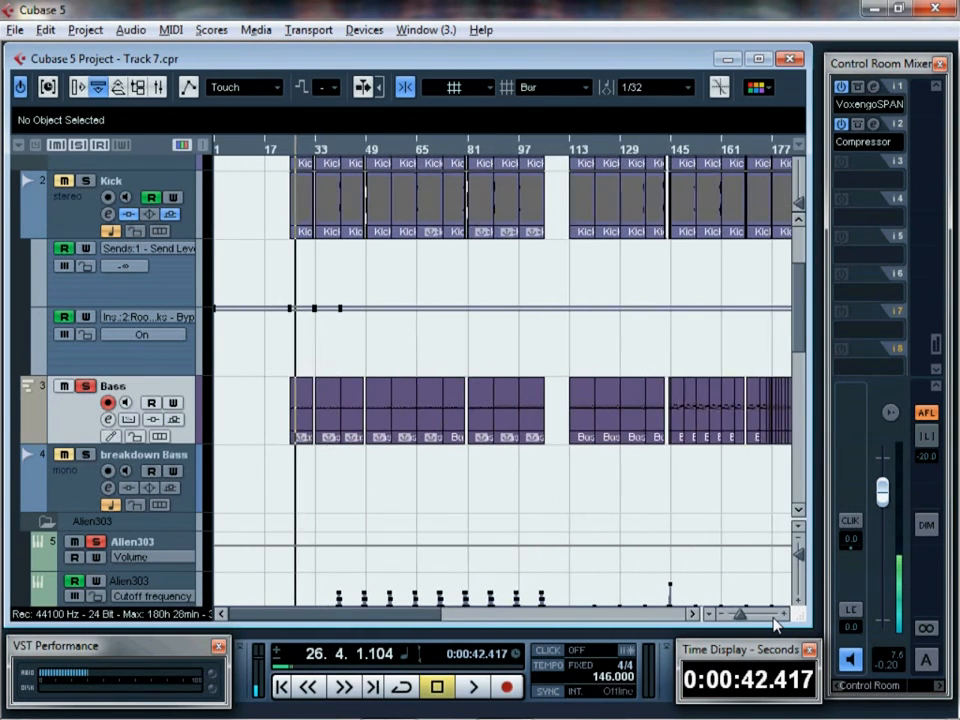
pyautogui.press('g')
pyautogui.press('g')
pyautogui.press('g')
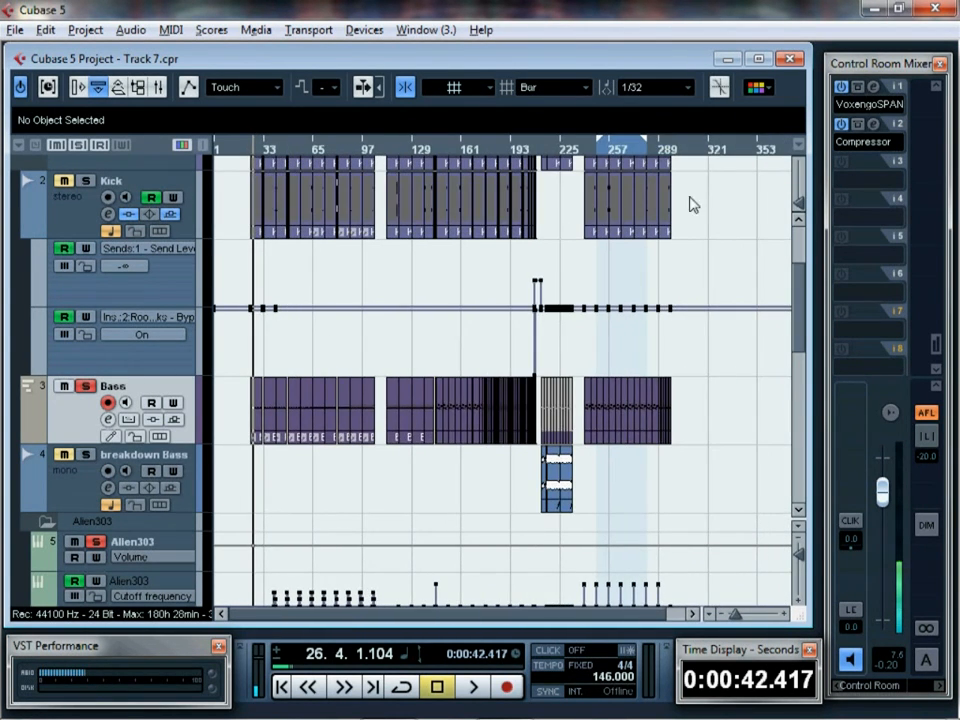
# - Set the locator range to span the whole arrangement, from bar 1 to just past the last bass events
pyautogui.moveTo(638, 140); pyautogui.dragTo(675, 157)
pyautogui.moveTo(600, 140); pyautogui.dragTo(168, 143)
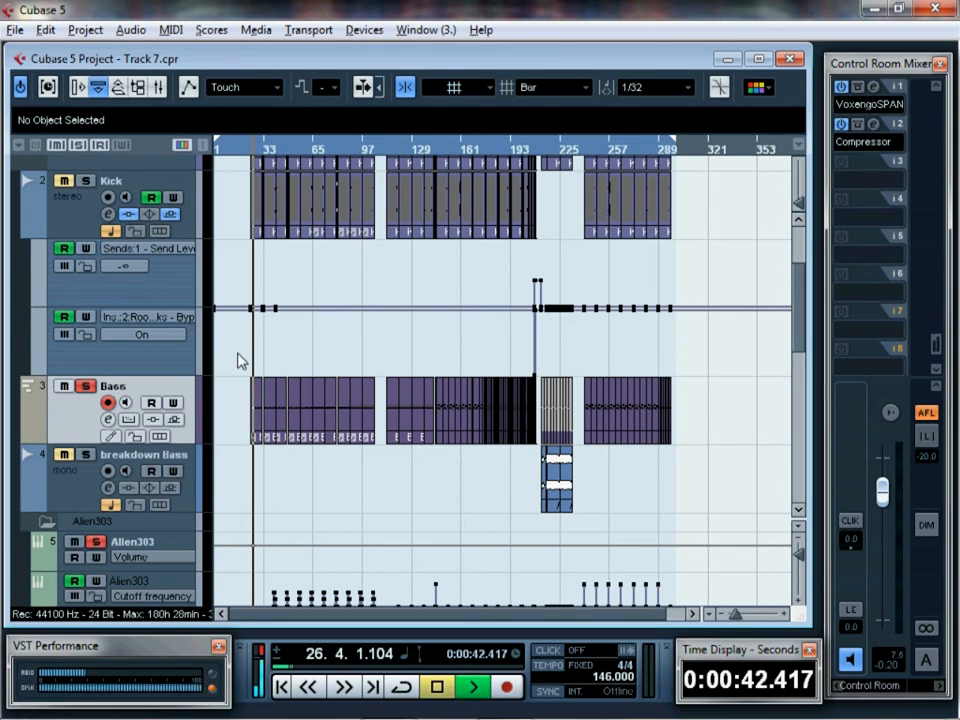
# - Audition the soloed bass from bar 26 while viewing the Kick+Bass group's automation, and stop playback
pyautogui.press('space')
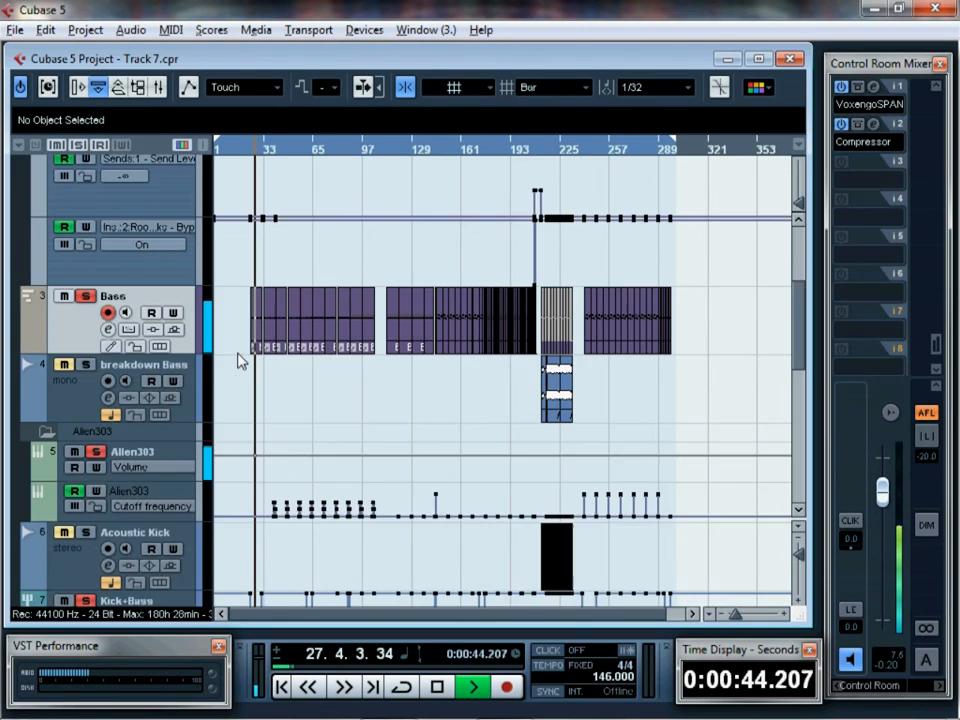
pyautogui.scroll(-2, 238, 361)
pyautogui.scroll(-2, 240, 360)
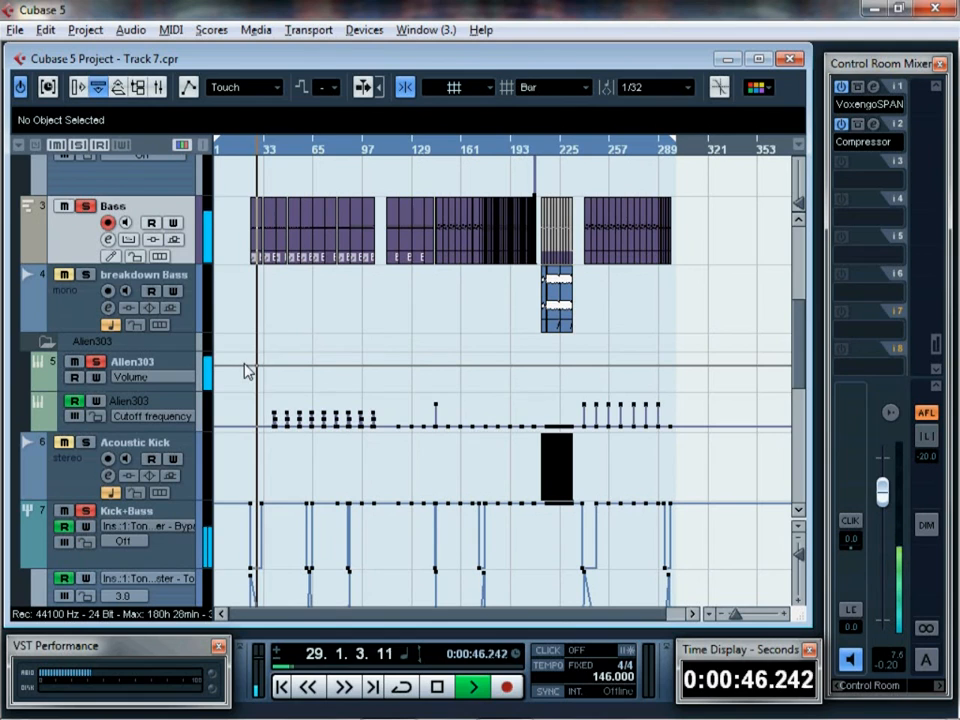
pyautogui.press('space')
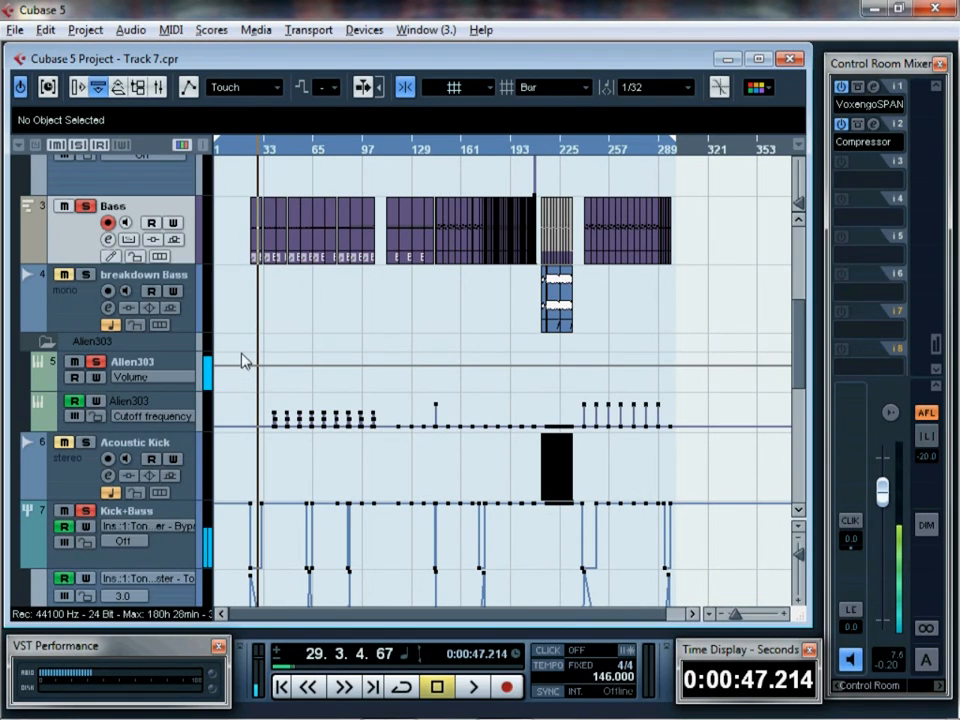
# - Show the Kick+Bass group's inserts in the Inspector and switch off its ToneBooster insert
pyautogui.click(175, 515)
pyautogui.click(78, 88)
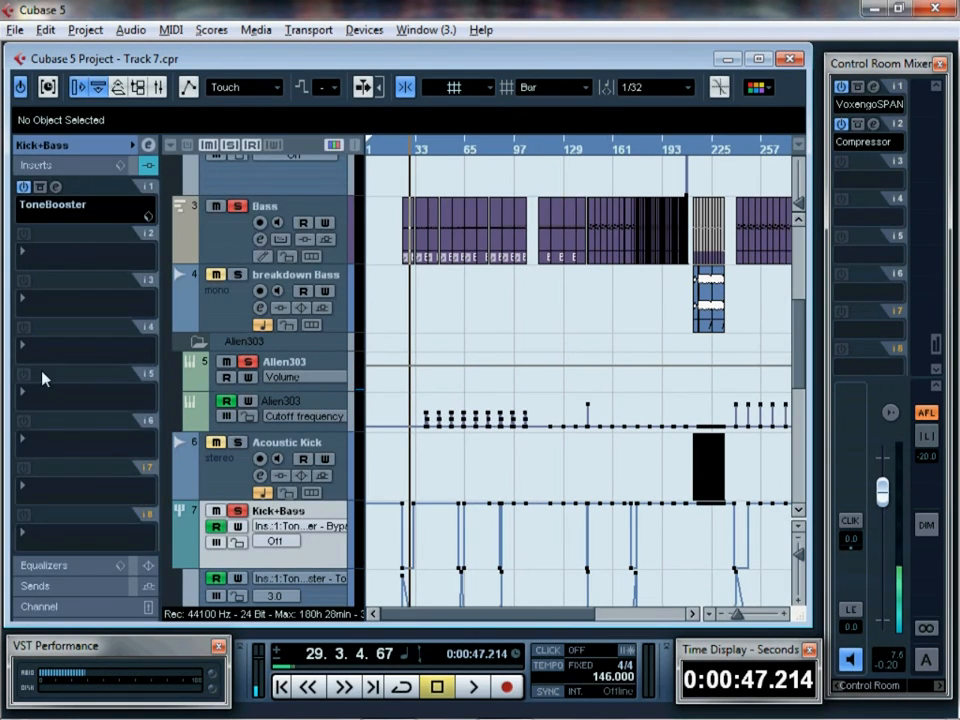
pyautogui.click(23, 188)
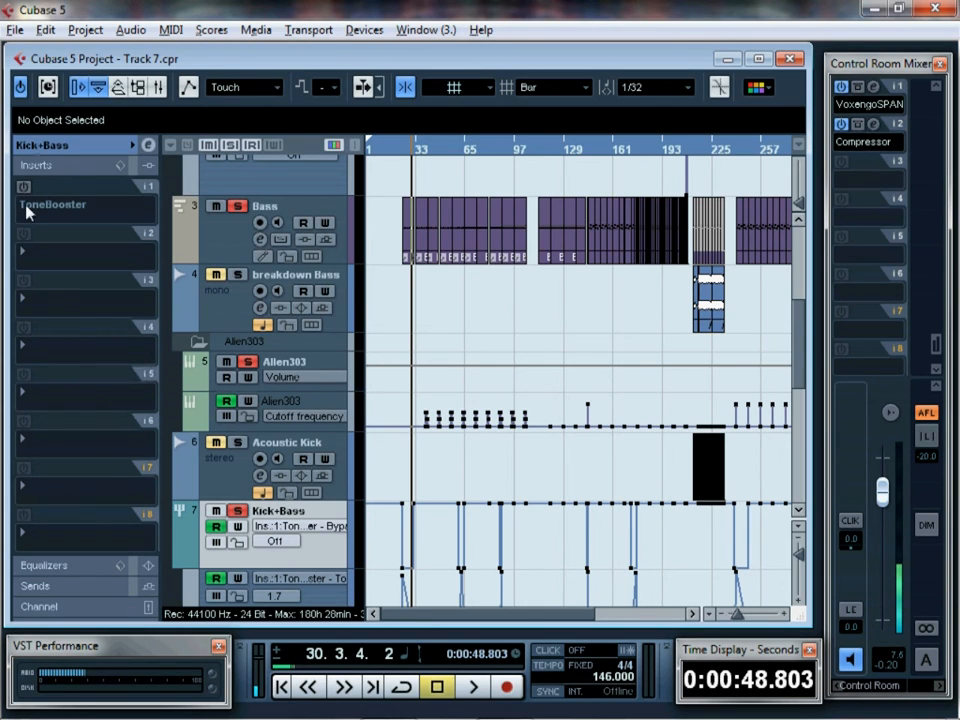
# - Open the audio mixdown export settings for the project
pyautogui.click(16, 30)
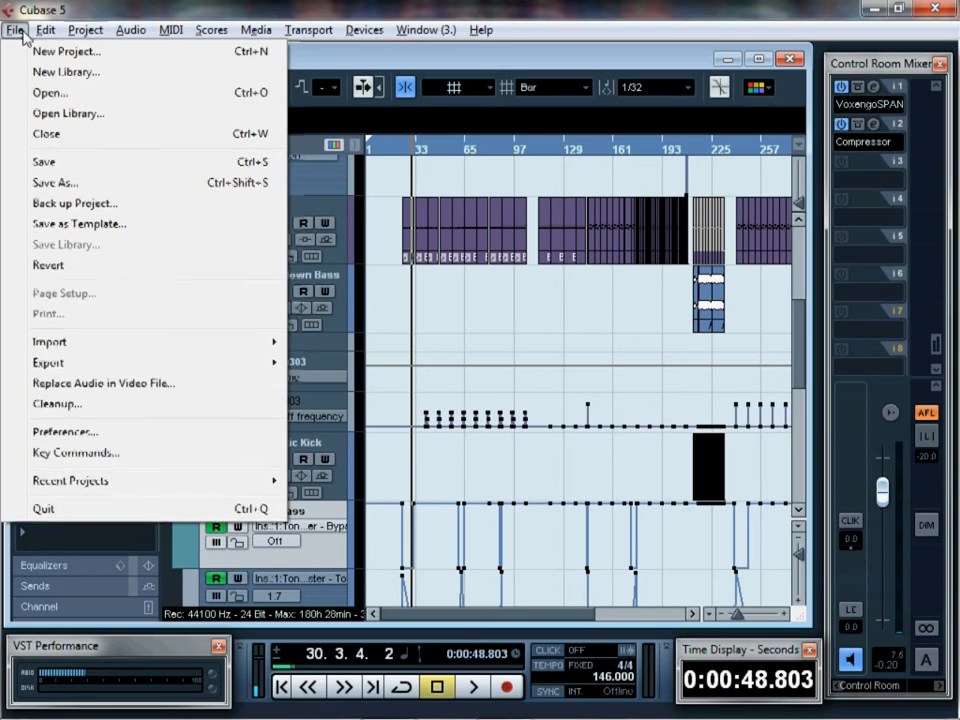
pyautogui.click(497, 300)
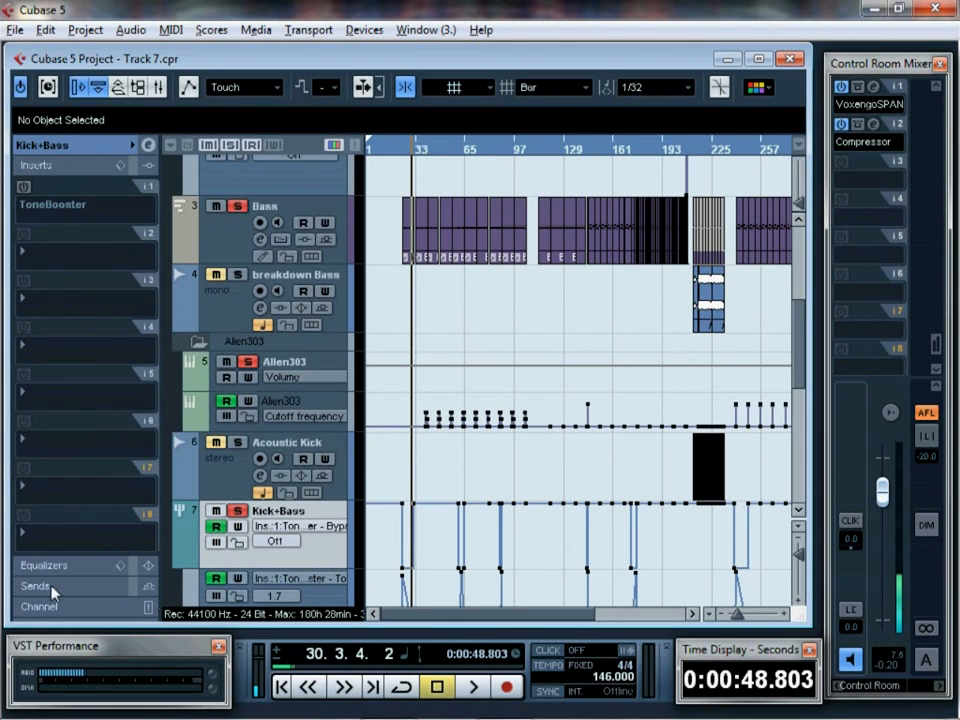
pyautogui.click(16, 30)
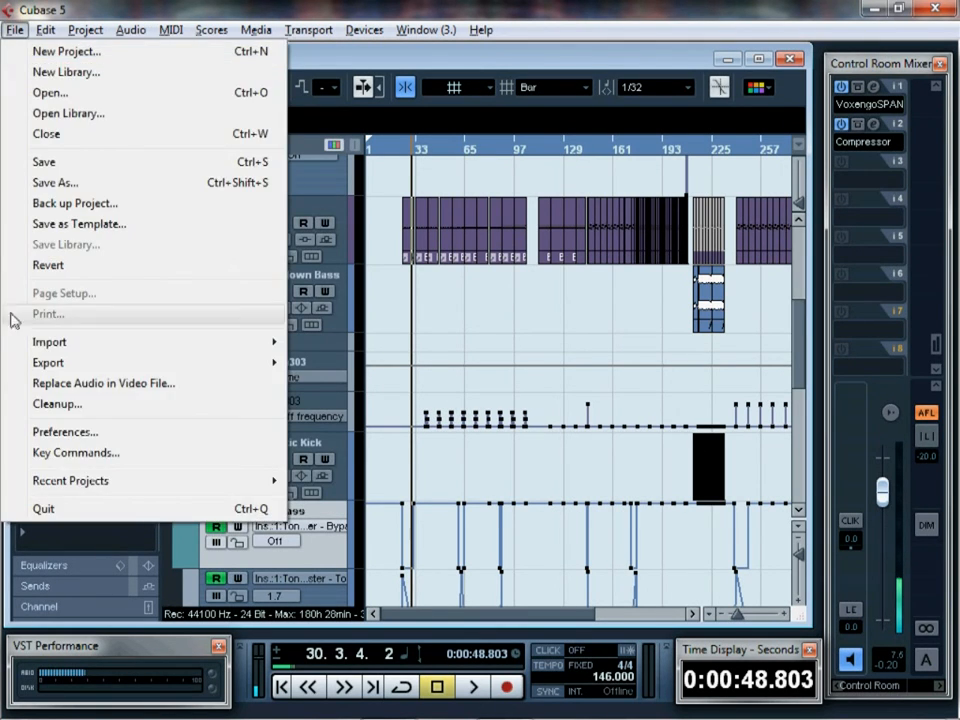
pyautogui.moveTo(75, 370)
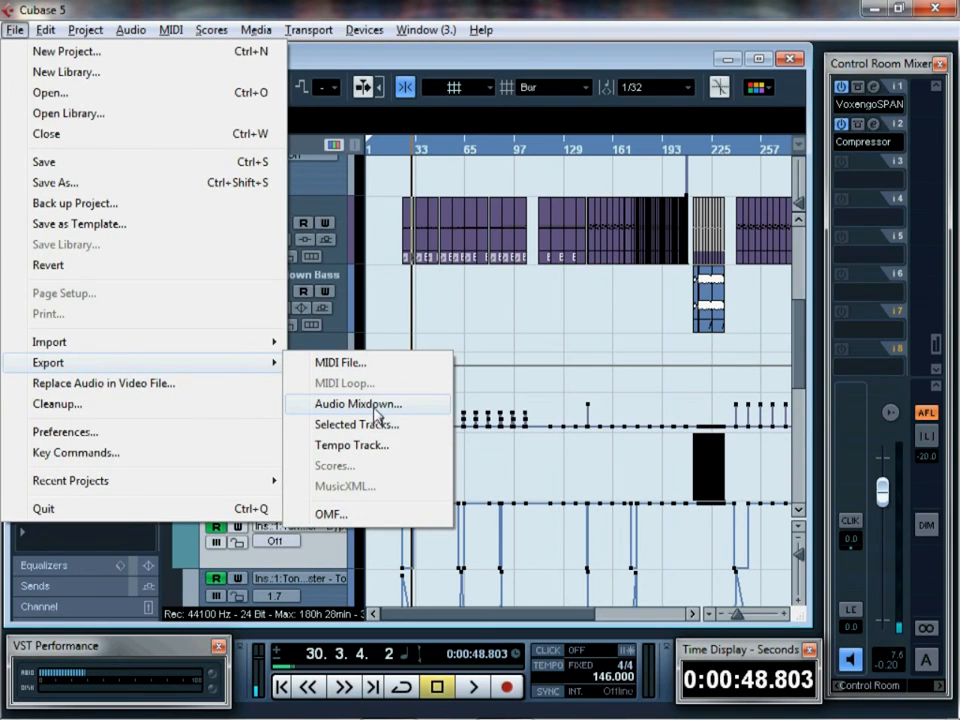
pyautogui.click(378, 404)
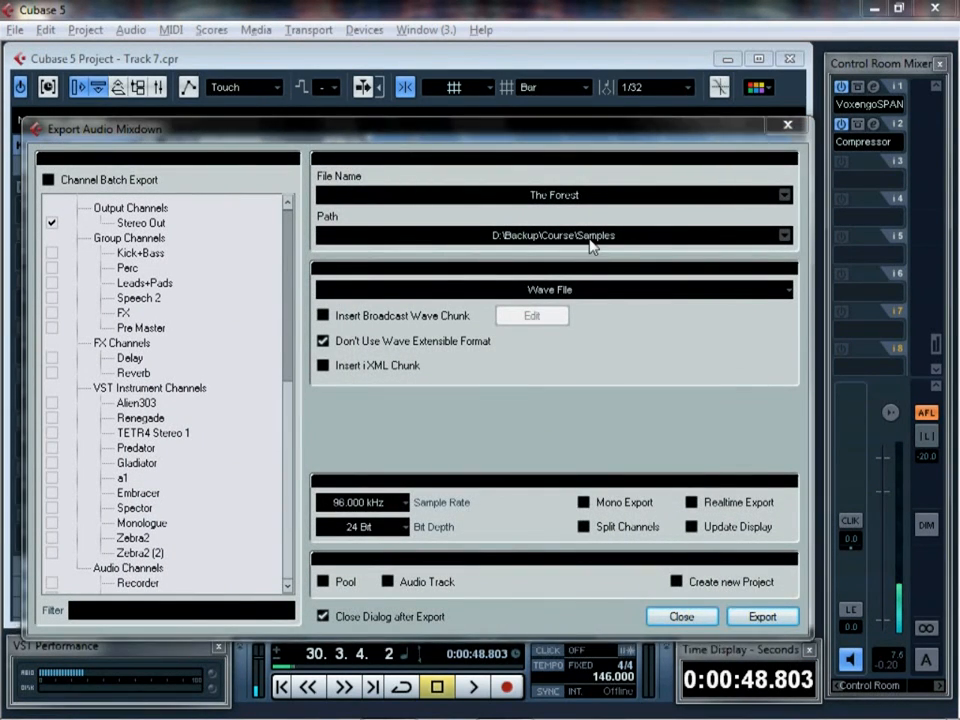
# - Browse to the project's audio folder, D:\Backup\Course\track\Audio, as the location for the exported file
pyautogui.click(590, 238)
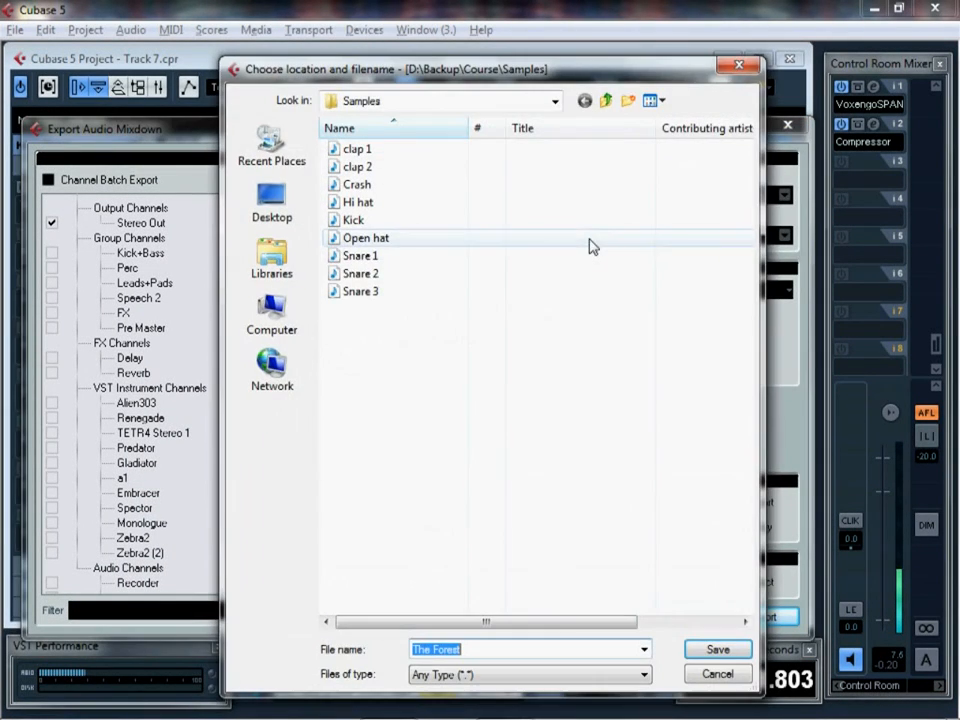
pyautogui.click(250, 325)
pyautogui.doubleClick(437, 212)
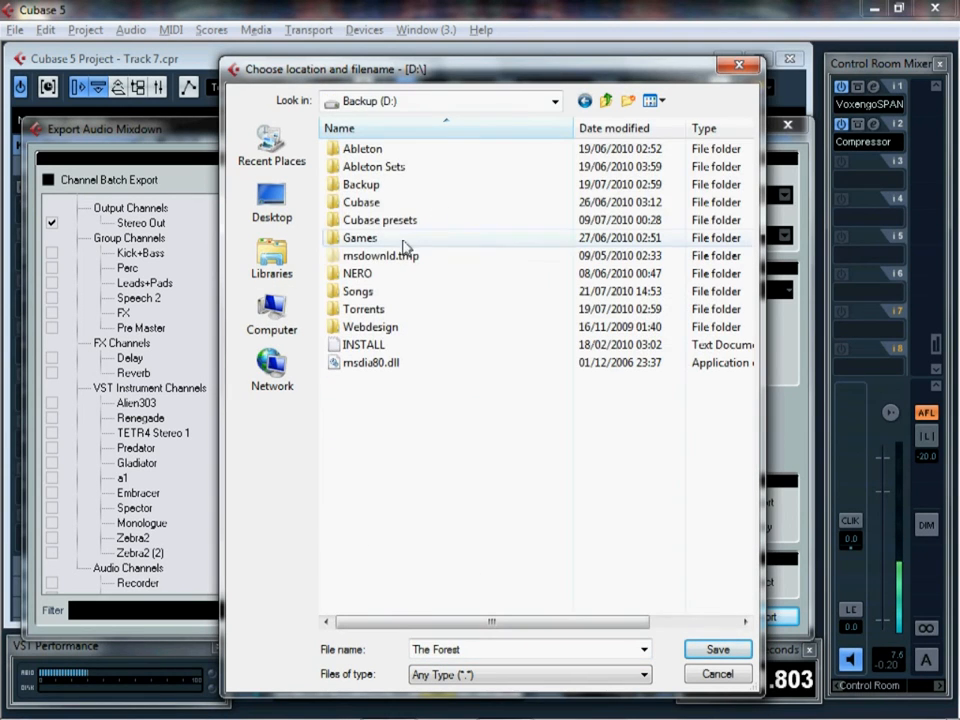
pyautogui.doubleClick(352, 185)
pyautogui.click(370, 188)
pyautogui.doubleClick(370, 188)
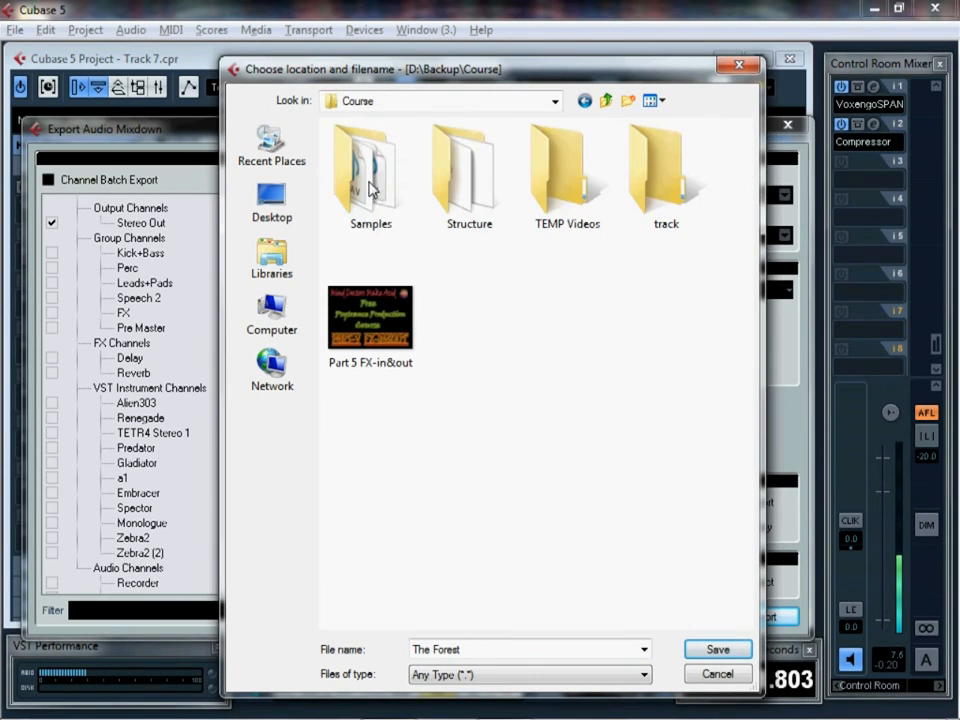
pyautogui.doubleClick(664, 221)
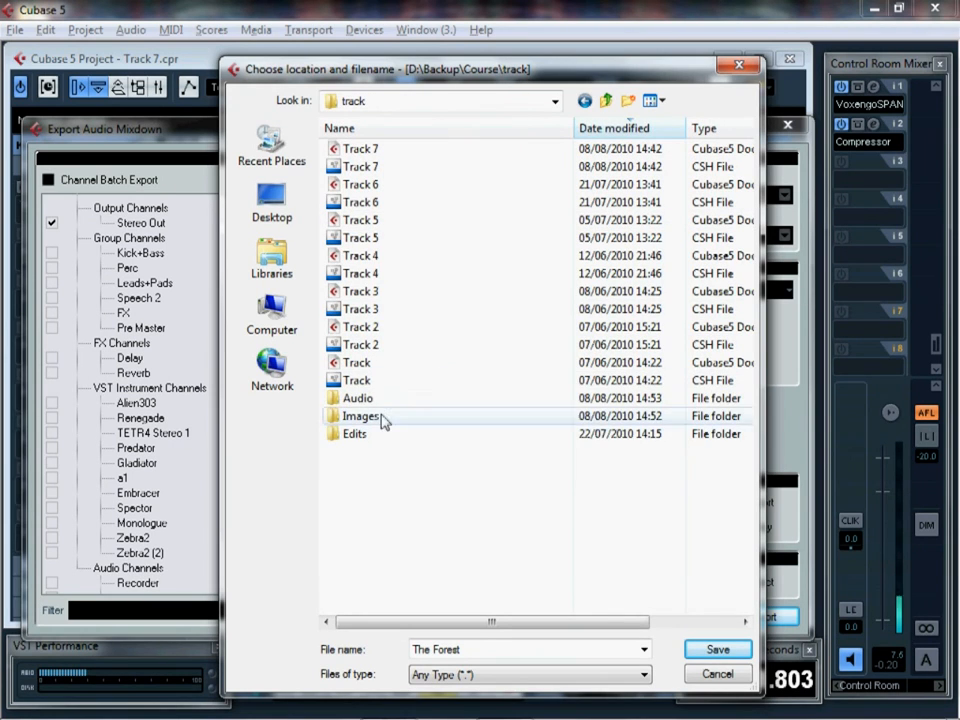
pyautogui.click(362, 398)
pyautogui.doubleClick(362, 398)
# - Name the mixdown file Bass, check the folder's existing files, and accept the file name and location
pyautogui.click(466, 648)
pyautogui.write('Bass')
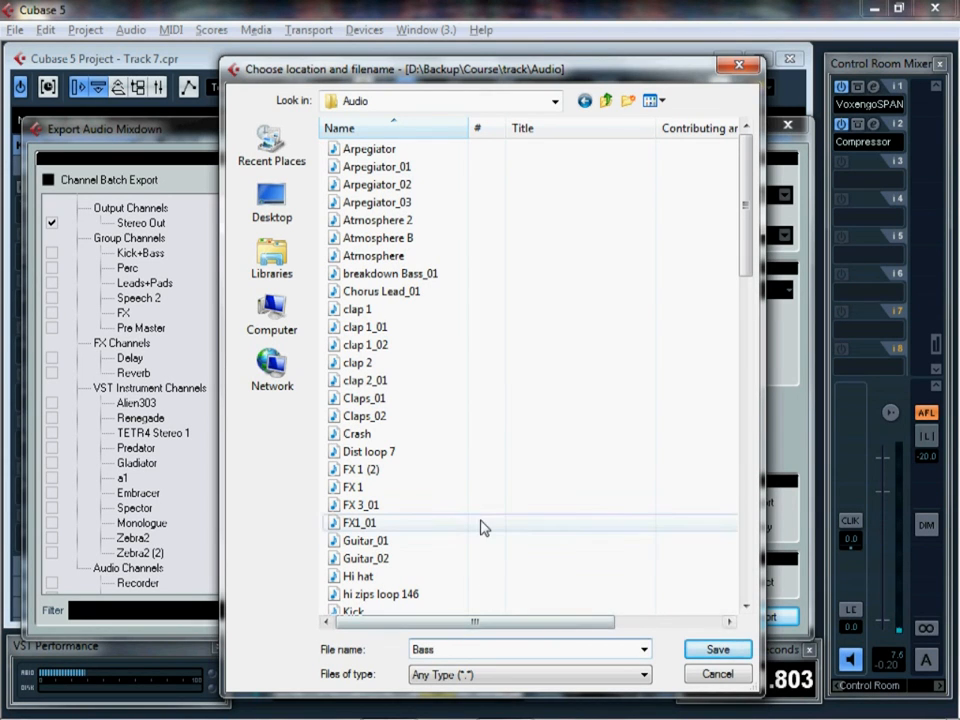
pyautogui.moveTo(748, 238); pyautogui.dragTo(750, 569)
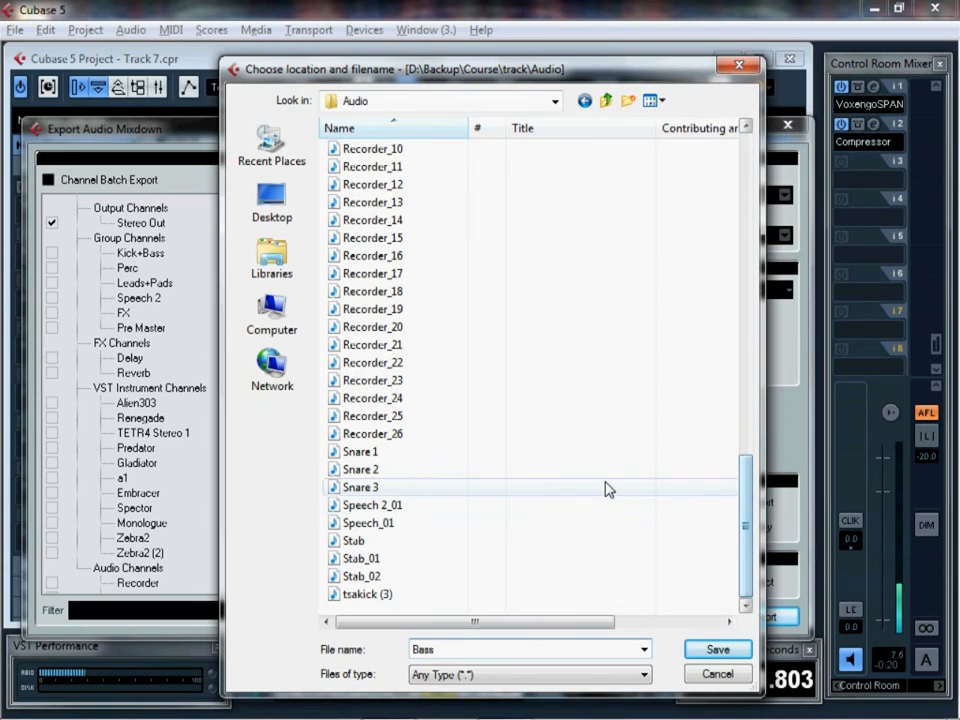
pyautogui.click(718, 651)
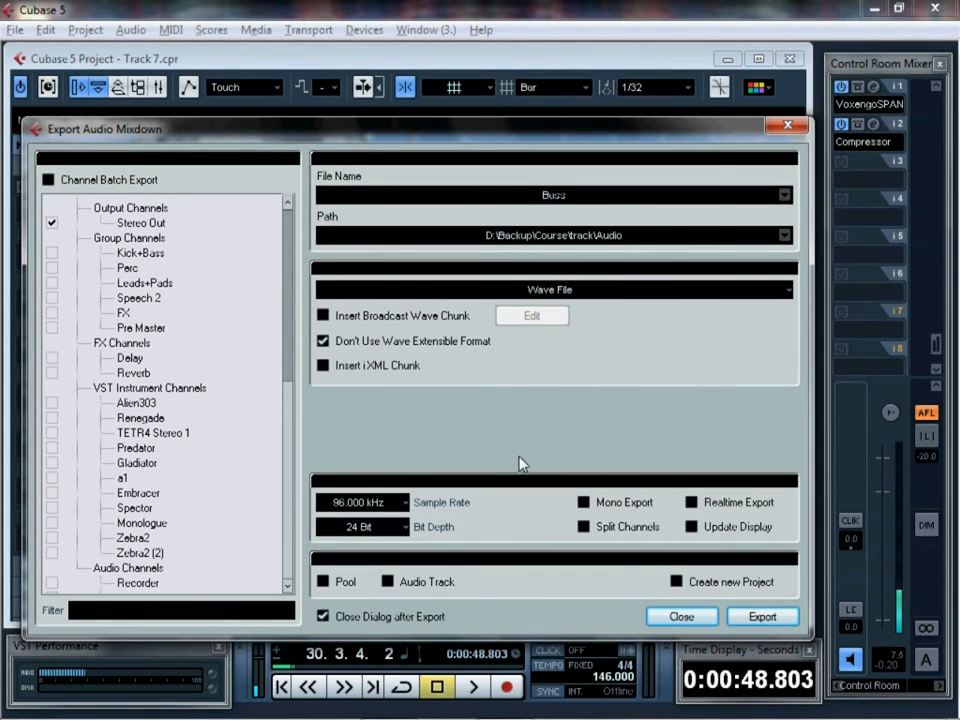
# - Export the mixdown as a 44.100 kHz mono file, importing it into the pool and onto an audio track
pyautogui.click(397, 508)
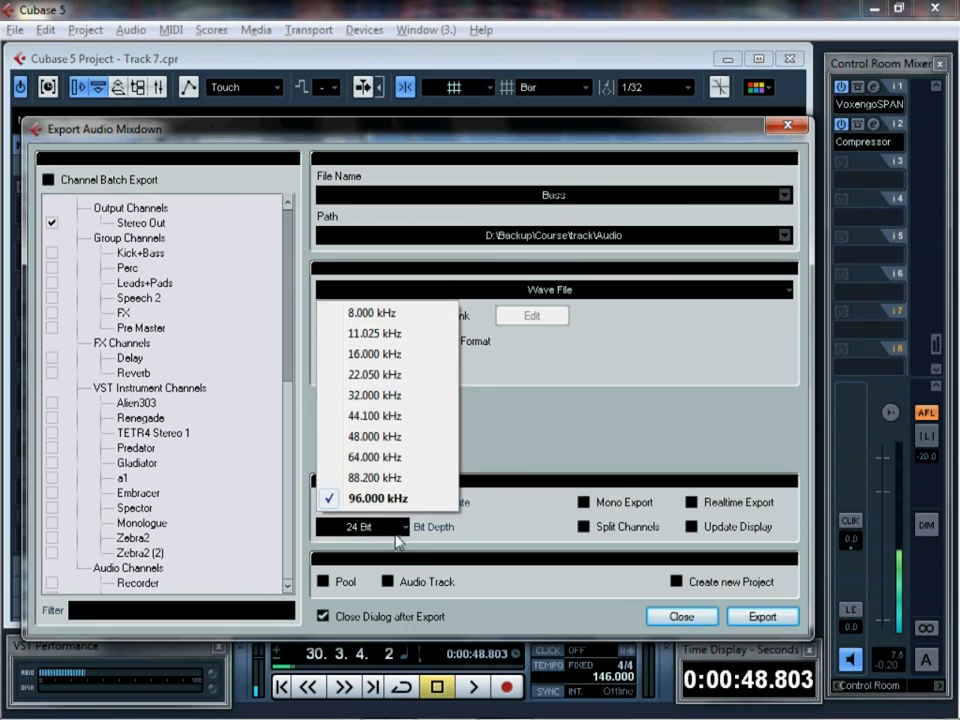
pyautogui.click(395, 417)
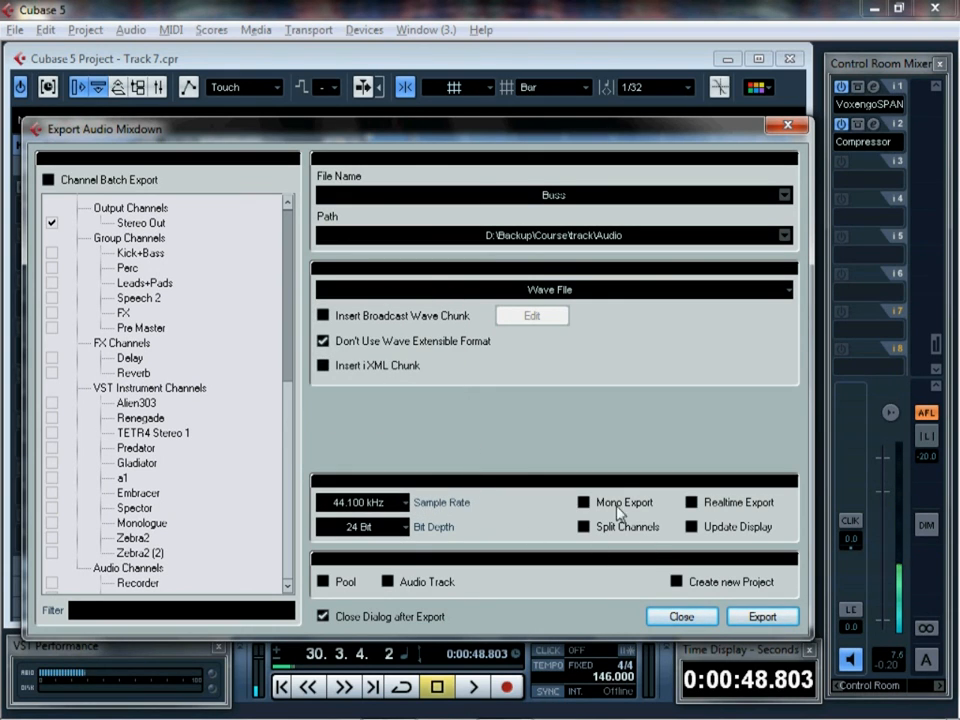
pyautogui.click(587, 506)
pyautogui.click(386, 582)
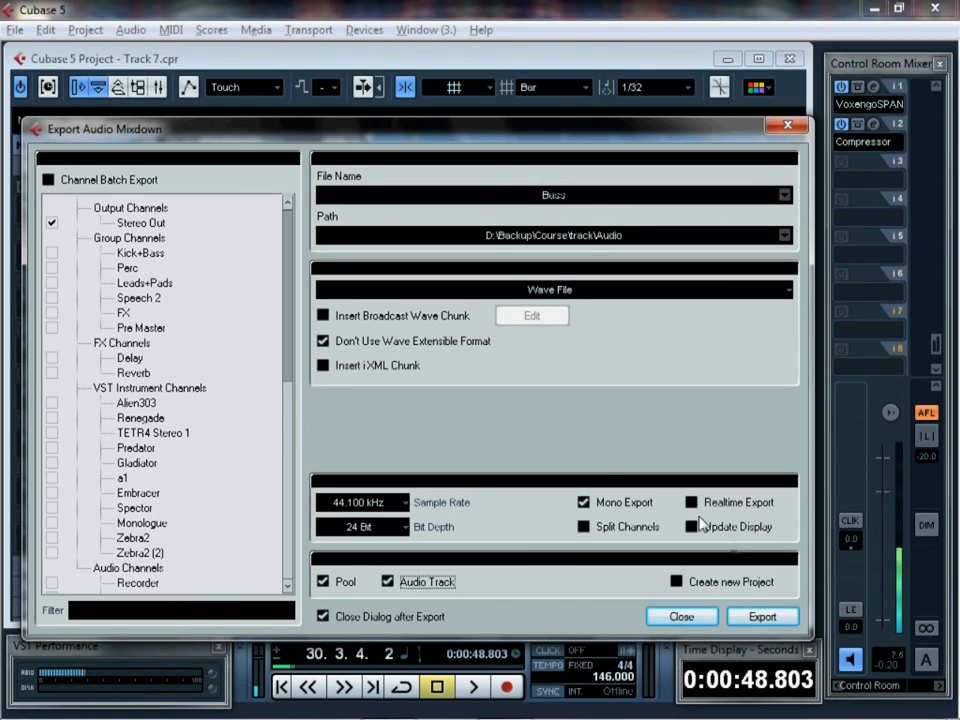
pyautogui.click(766, 619)
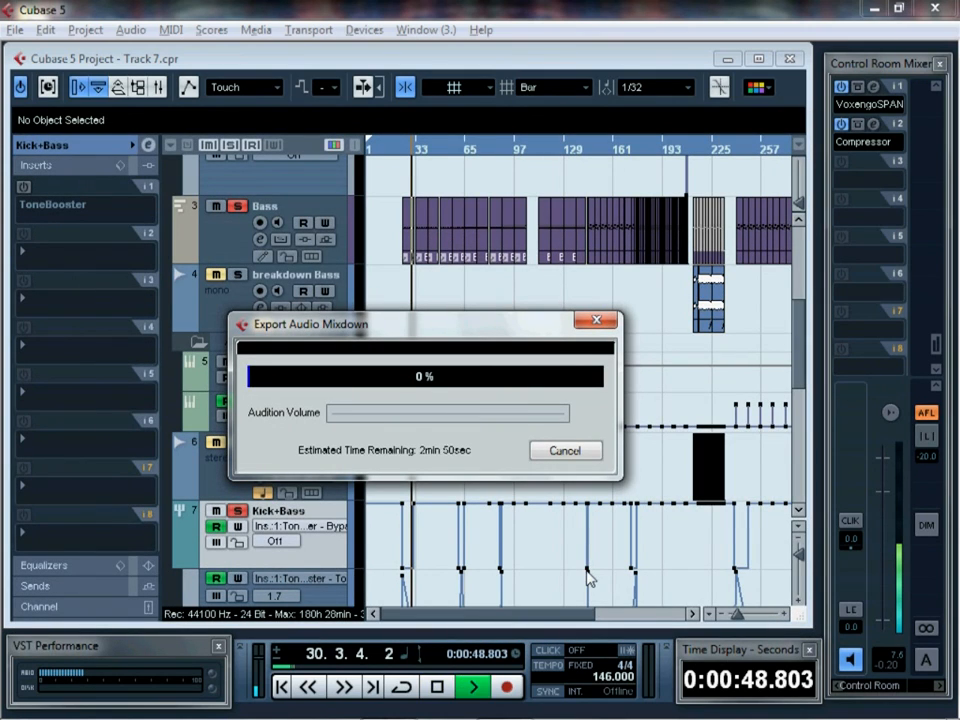